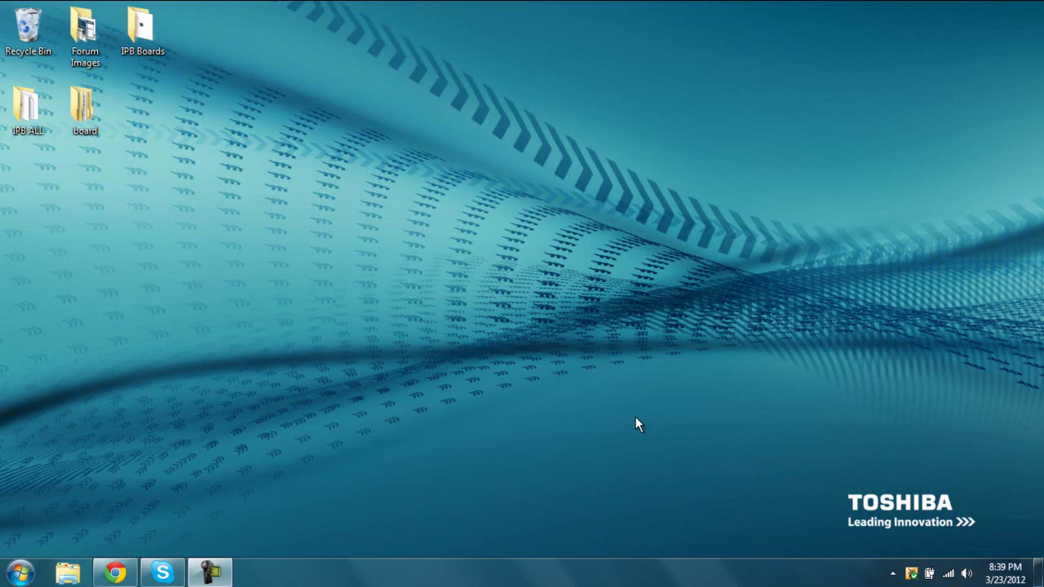
left_click_drag(188, 368, 398, 349)
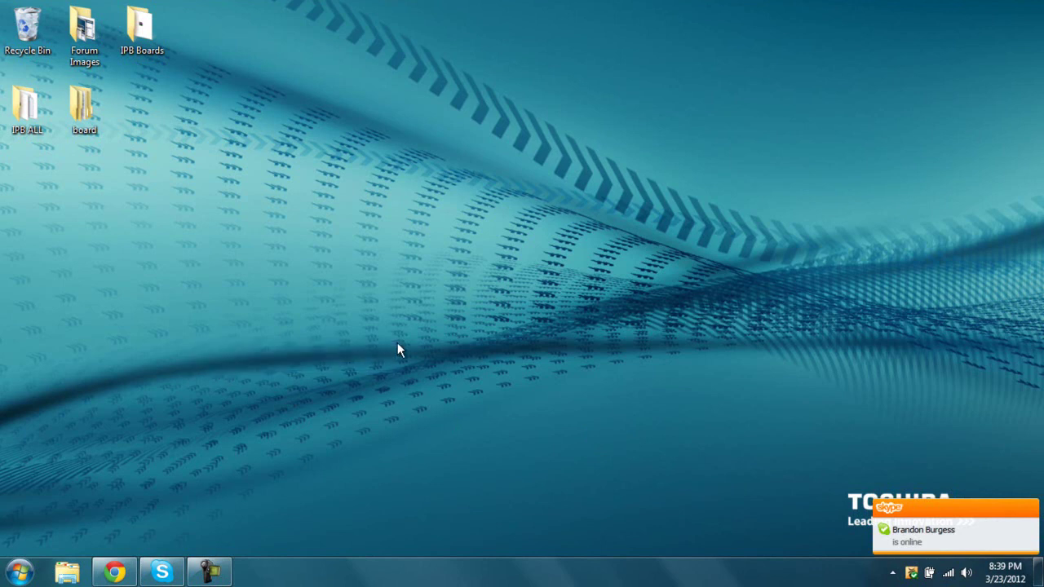
left_click(1030, 508)
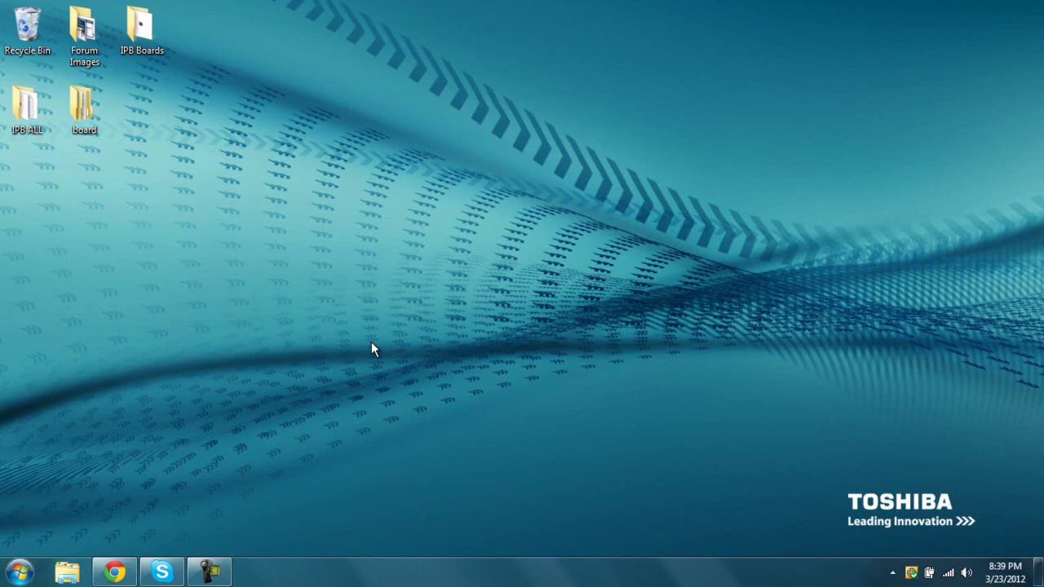
- Open the Group Name Indicator 1.1.0 archive from the IPB Mods folder inside IPB ALL and put the folder window away
double_click(37, 115)
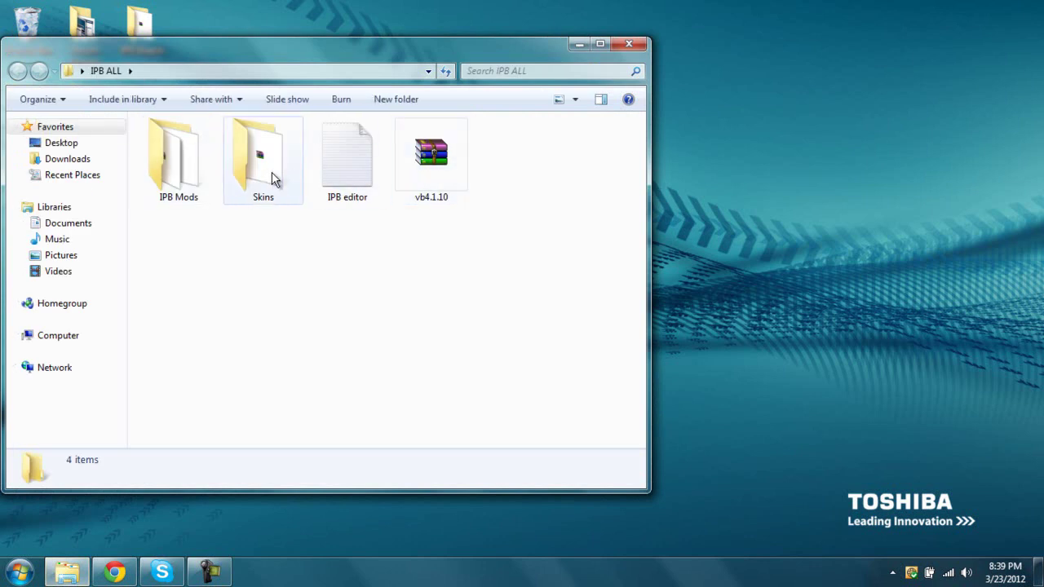
double_click(201, 173)
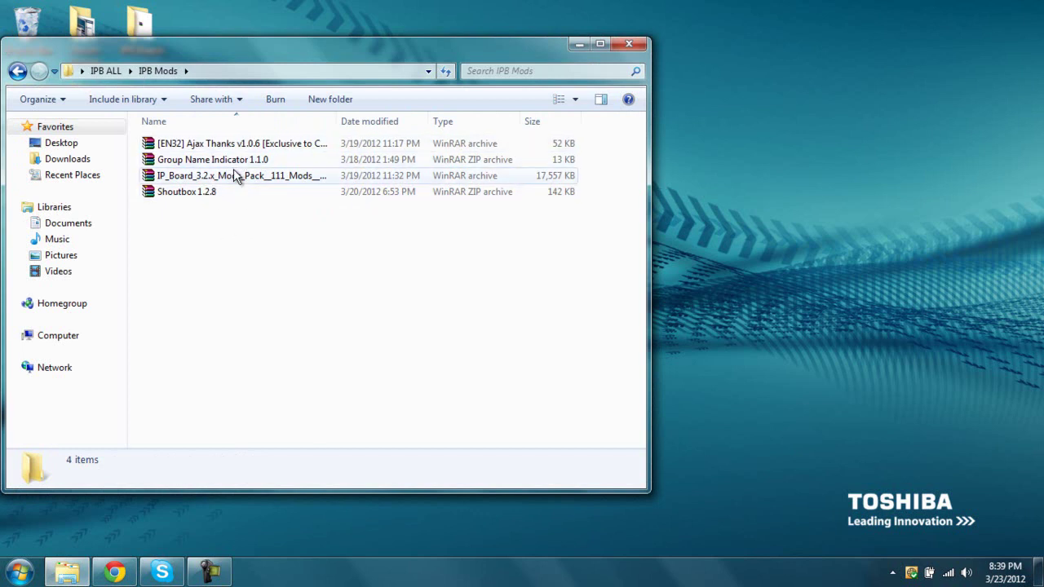
double_click(254, 160)
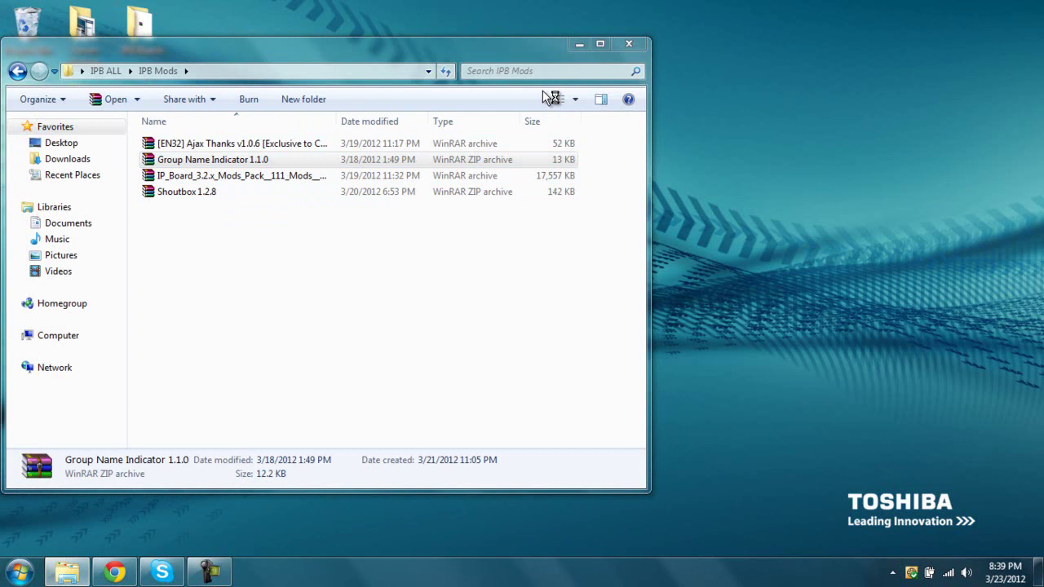
left_click(579, 44)
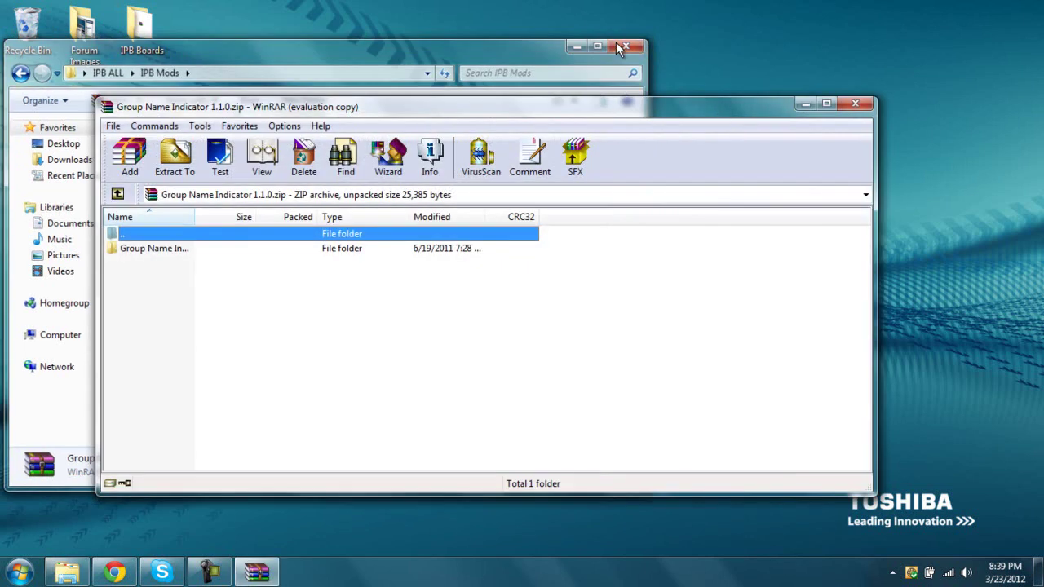
- Launch FileZilla, connect to the saved test site and open its public_html folder, keeping the archive window accessible
left_click(19, 571)
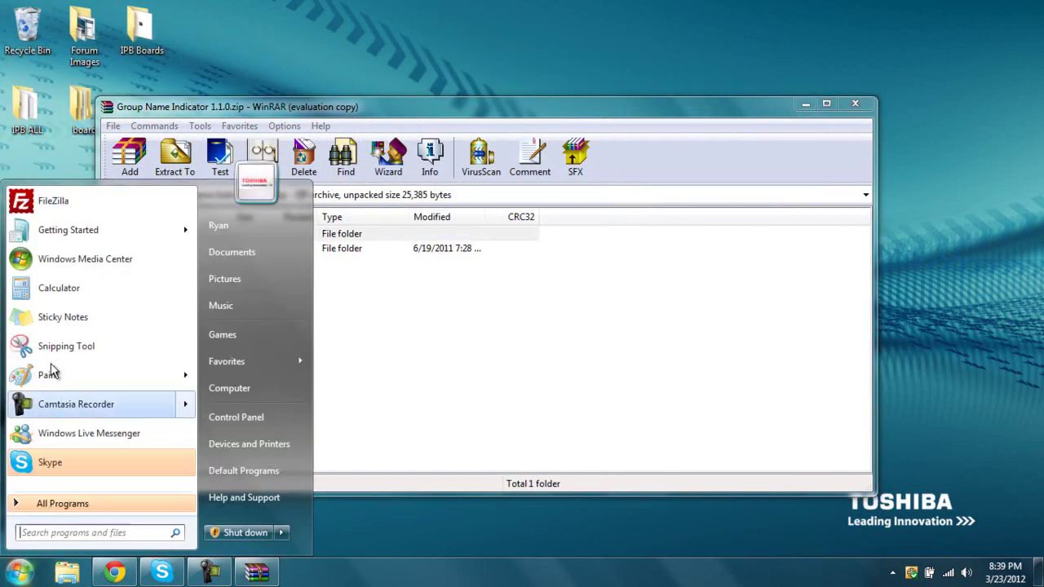
left_click(101, 211)
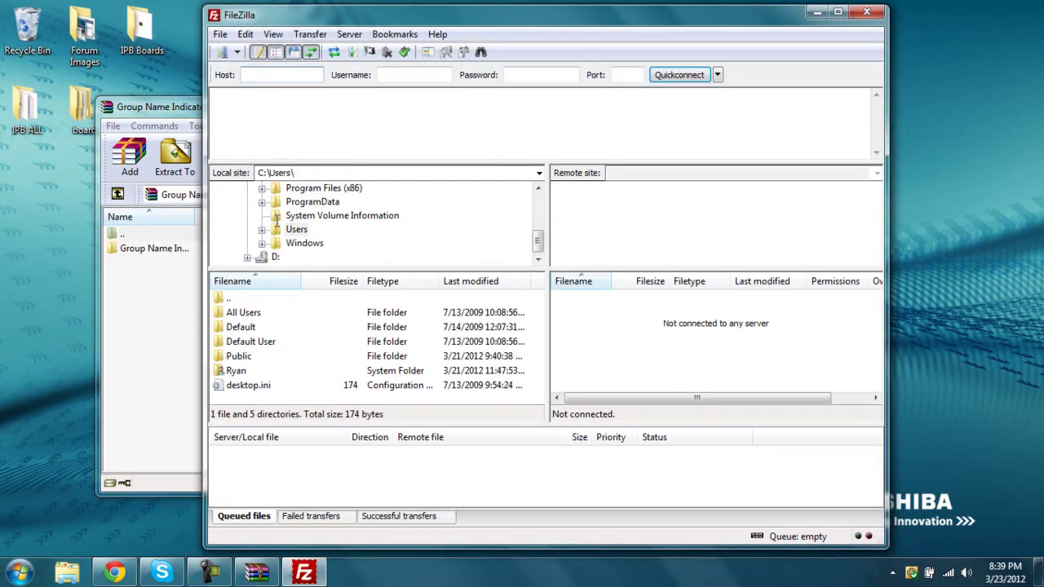
left_click(237, 52)
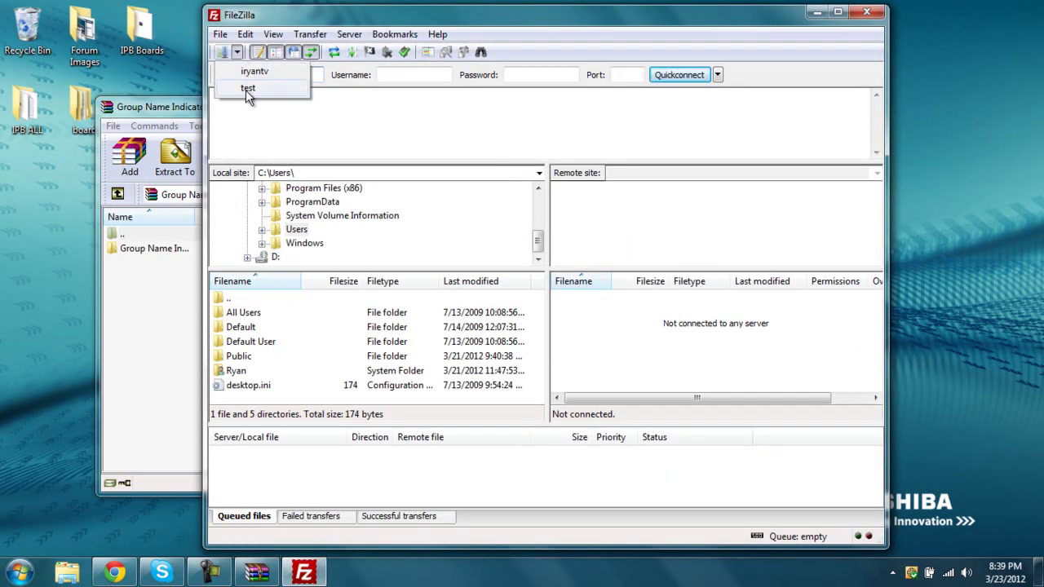
left_click(246, 92)
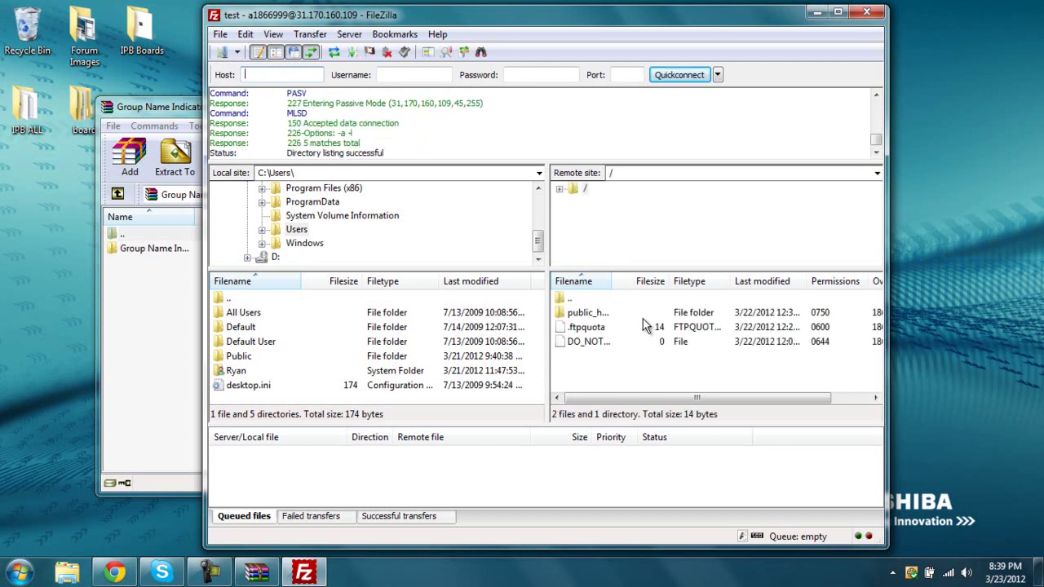
double_click(644, 314)
left_click_drag(560, 16, 655, 17)
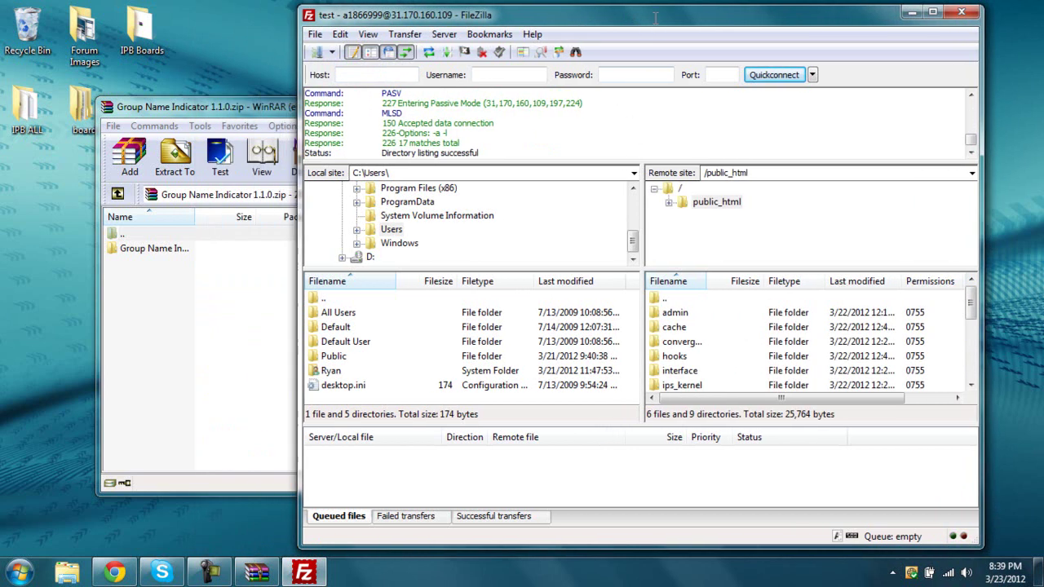
- Extract the group name indicator XML file from the archive's Group Name Indicator 1.1.0 folder to the desktop
left_click(134, 262)
double_click(175, 249)
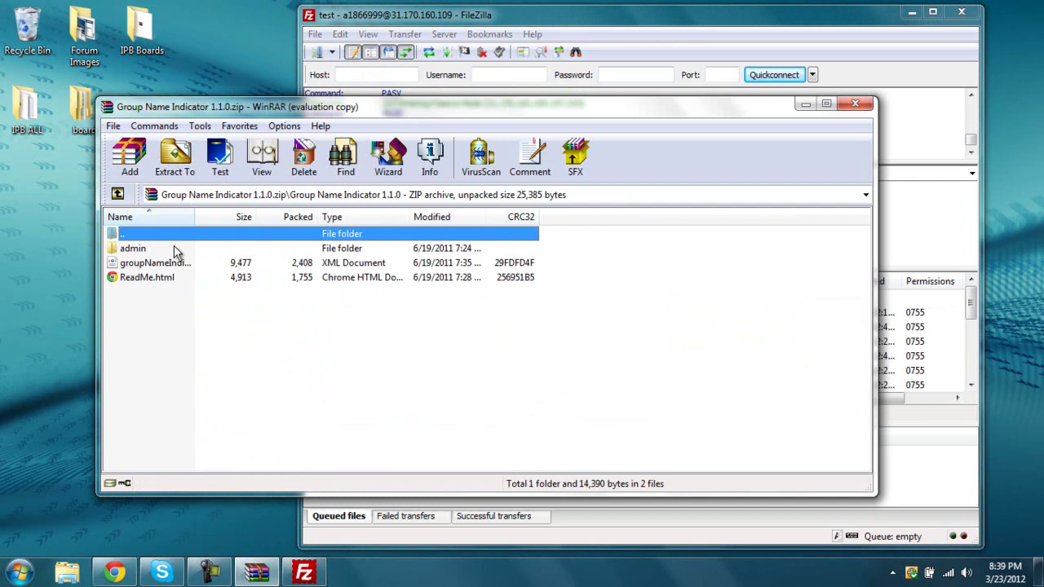
left_click(163, 269)
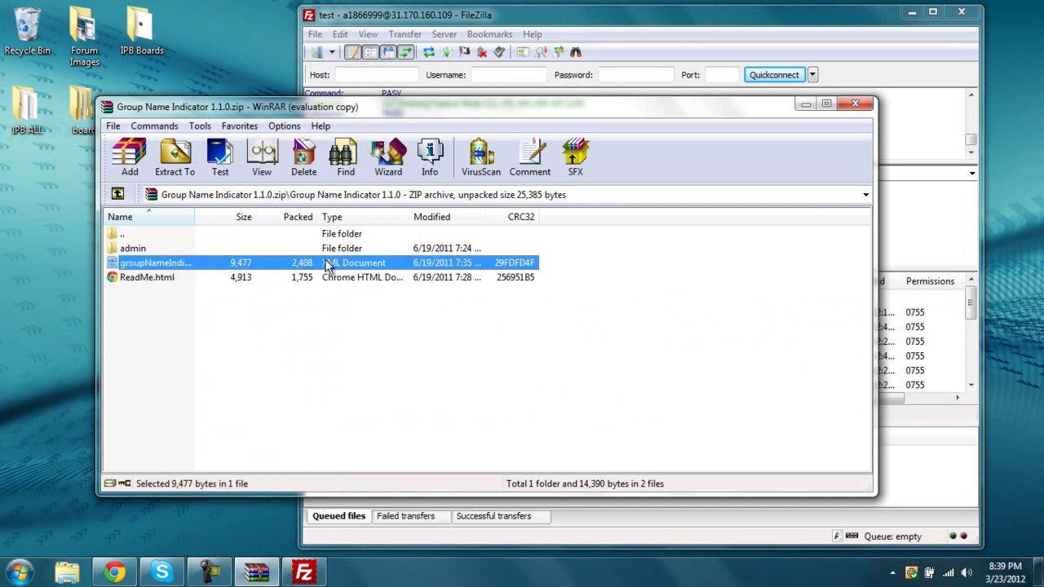
left_click_drag(331, 261, 53, 200)
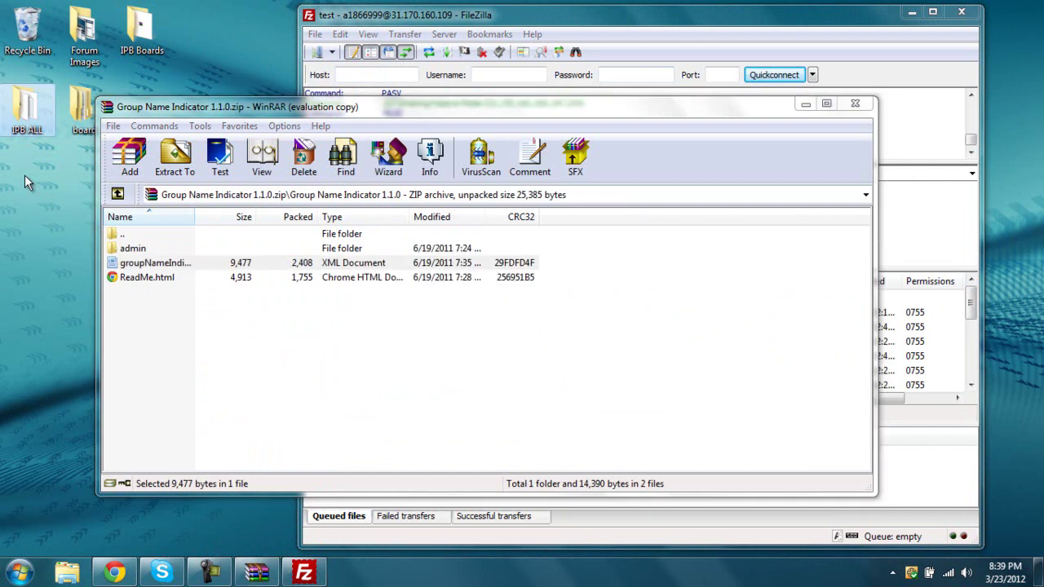
- Open the admin/applications/members/modules_admin folder in both the archive and the remote site
double_click(155, 249)
left_click(929, 466)
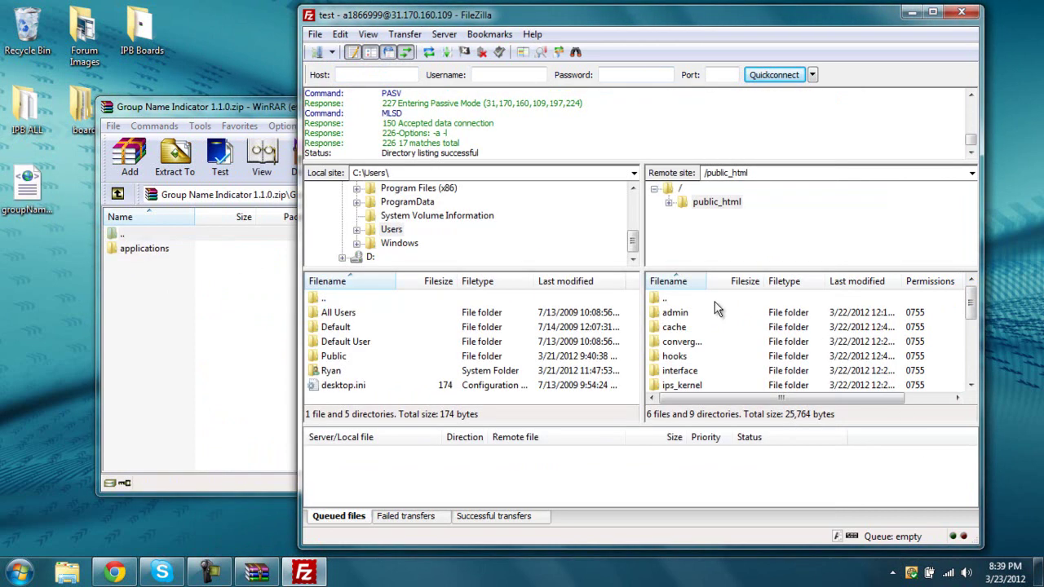
double_click(675, 313)
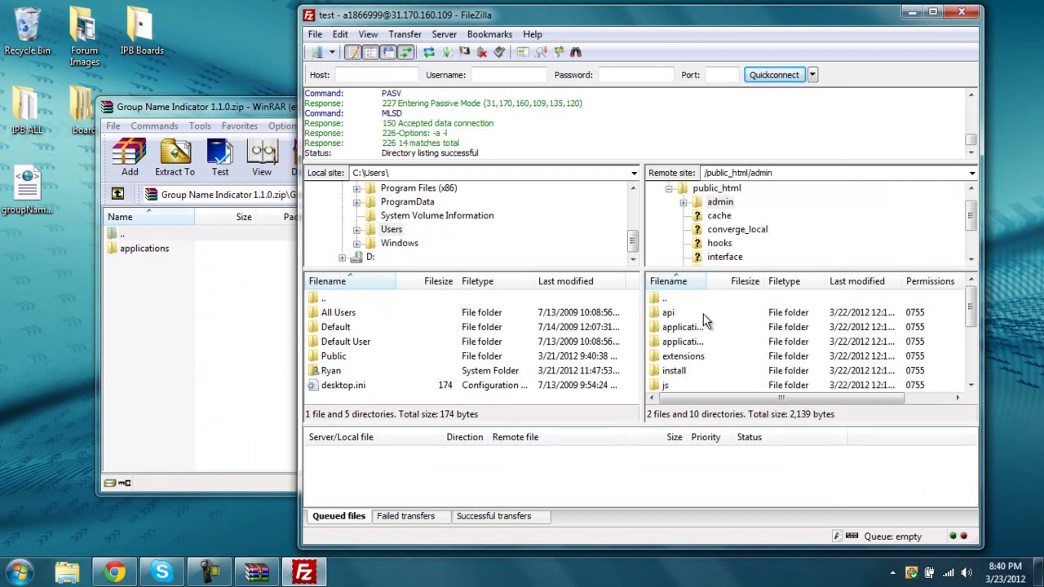
double_click(681, 327)
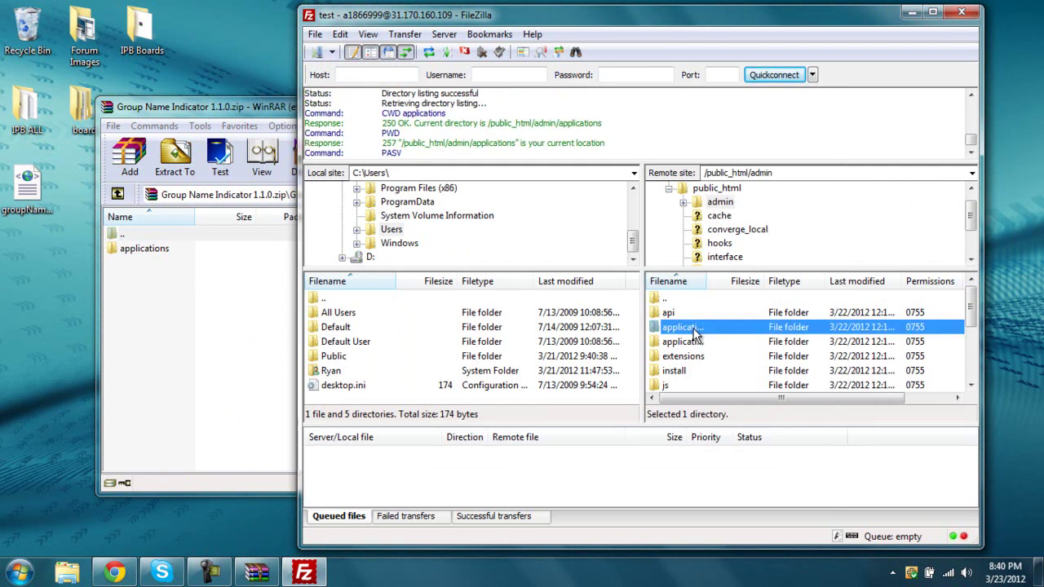
double_click(161, 248)
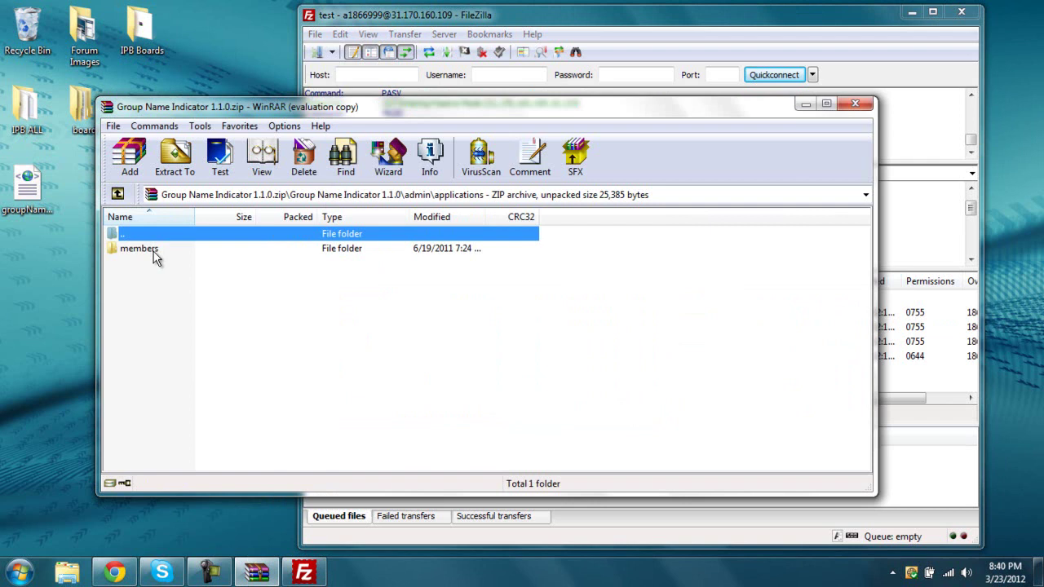
double_click(138, 249)
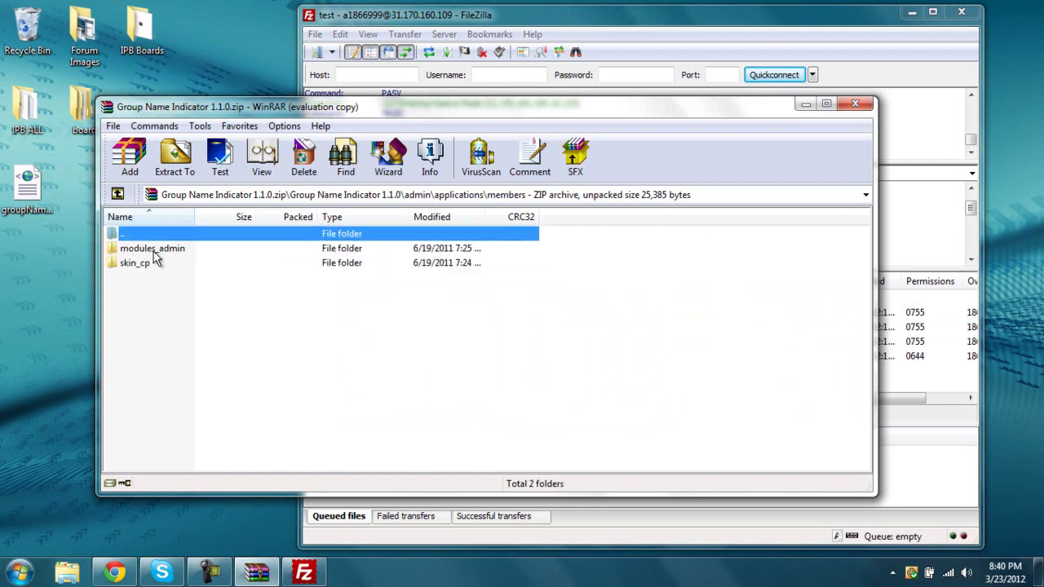
left_click(926, 461)
double_click(693, 342)
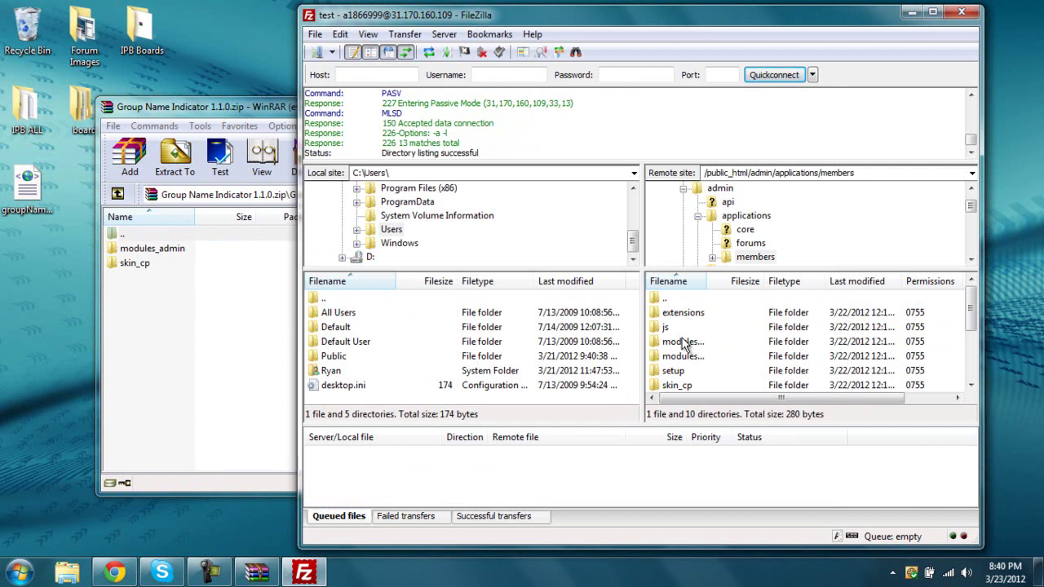
double_click(683, 343)
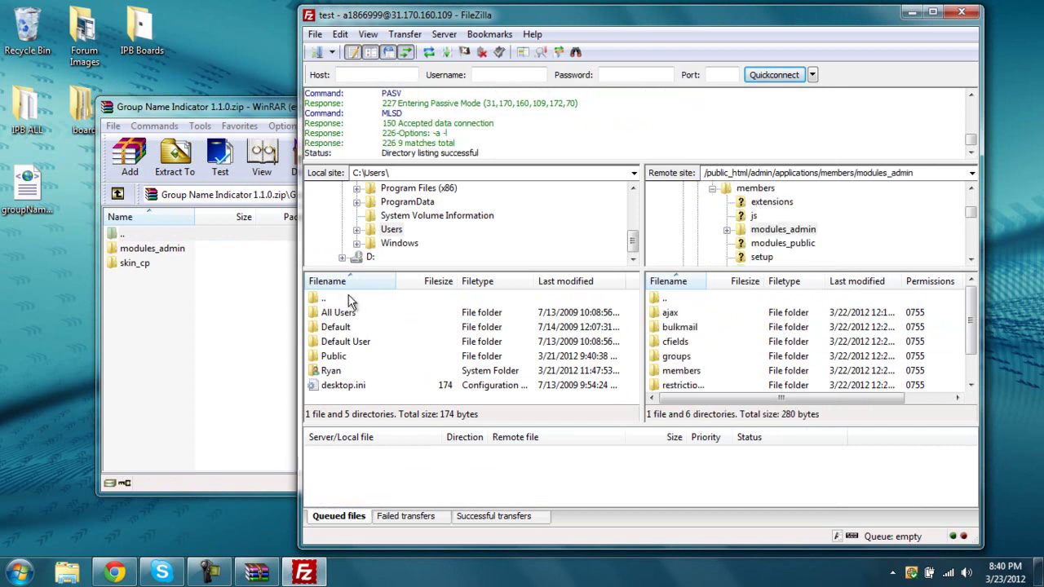
double_click(143, 250)
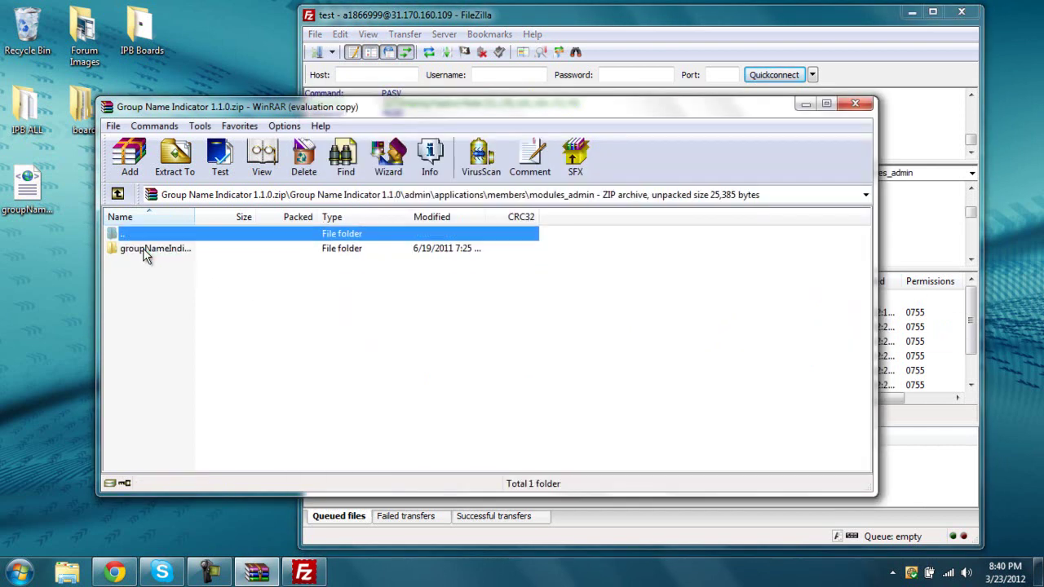
- Upload the group name indicator folder from the archive into the remote modules_admin folder
left_click_drag(701, 107, 530, 96)
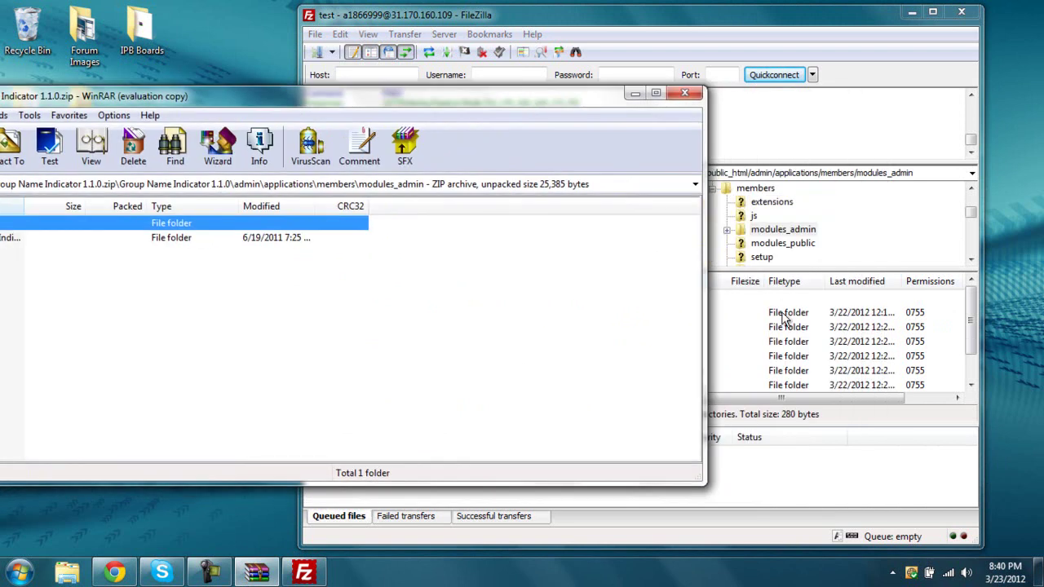
left_click(785, 318)
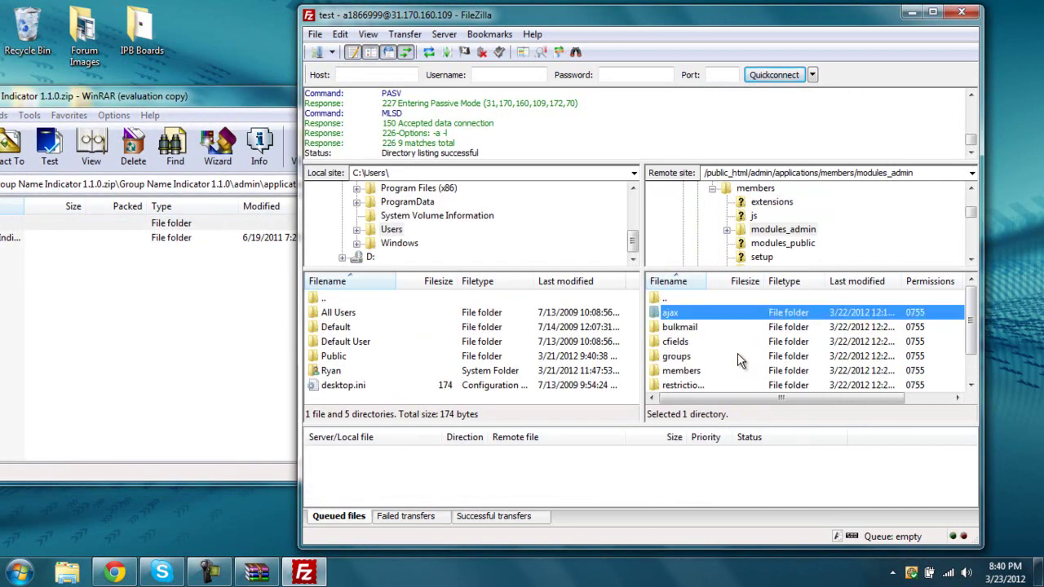
left_click(65, 238)
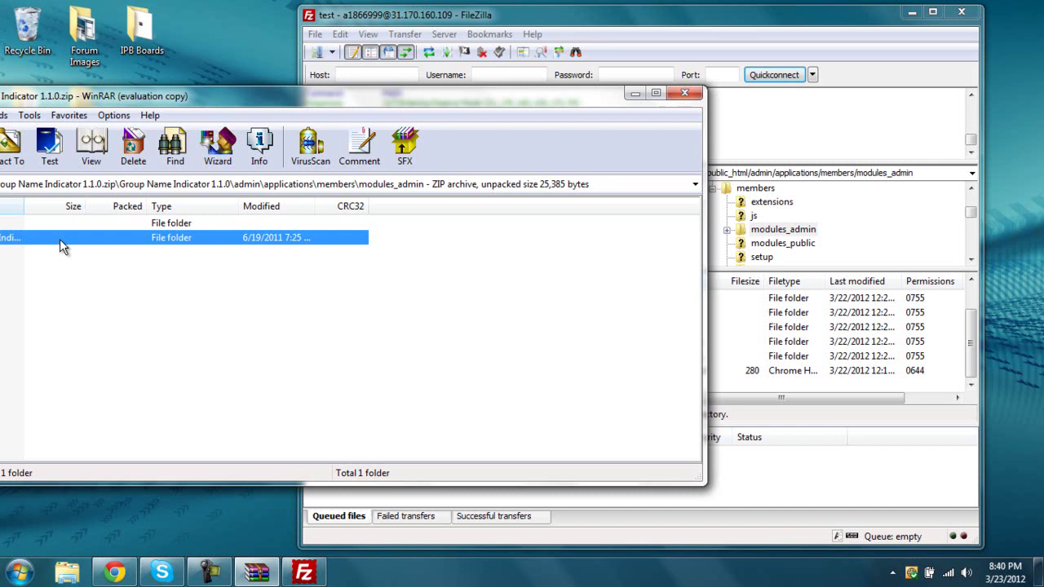
left_click_drag(63, 247, 759, 381)
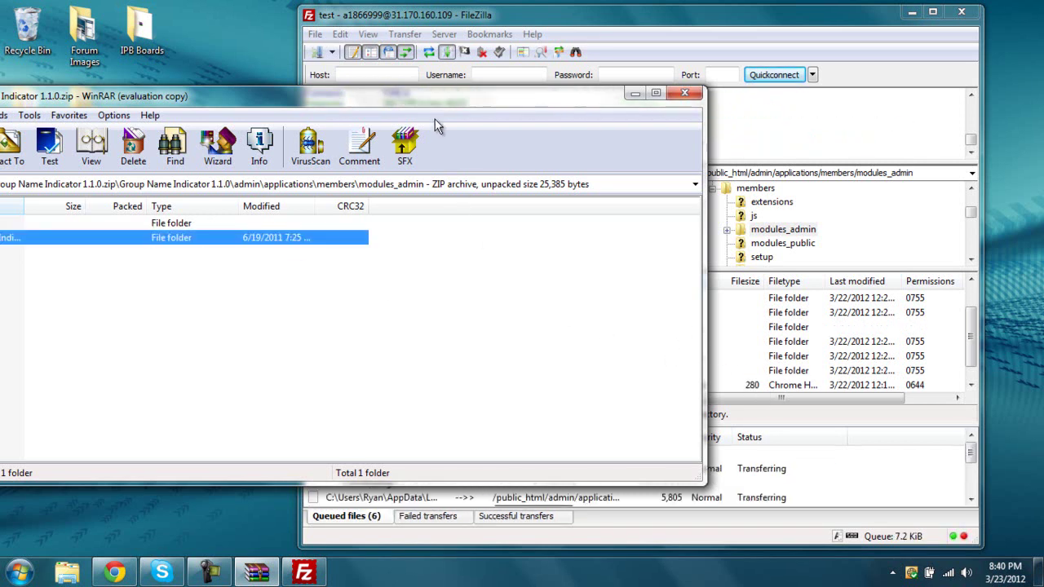
- Switch both the archive and the remote site from modules_admin to the skin_cp folder under members
left_click_drag(434, 100, 690, 76)
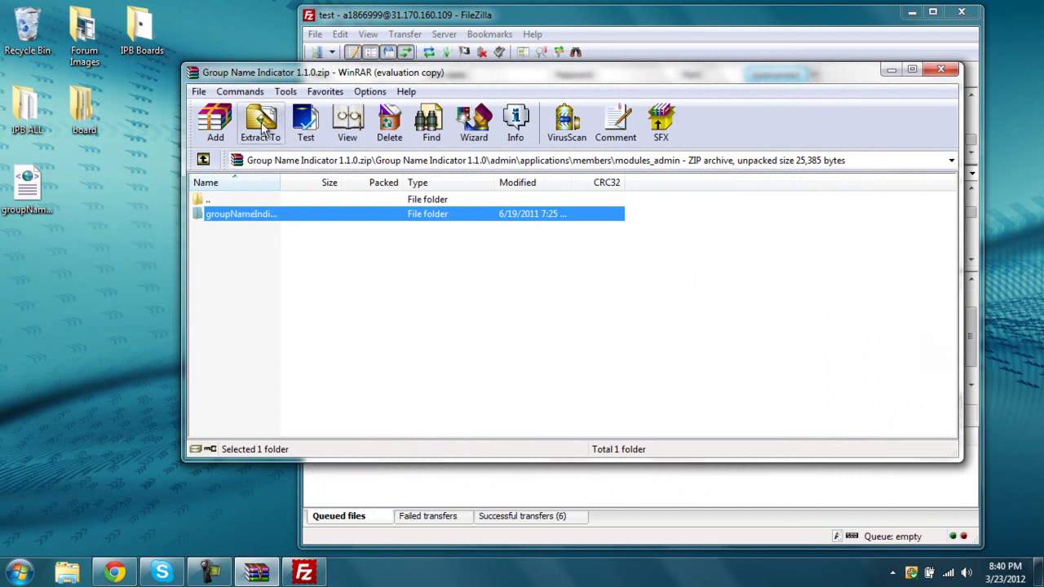
double_click(247, 200)
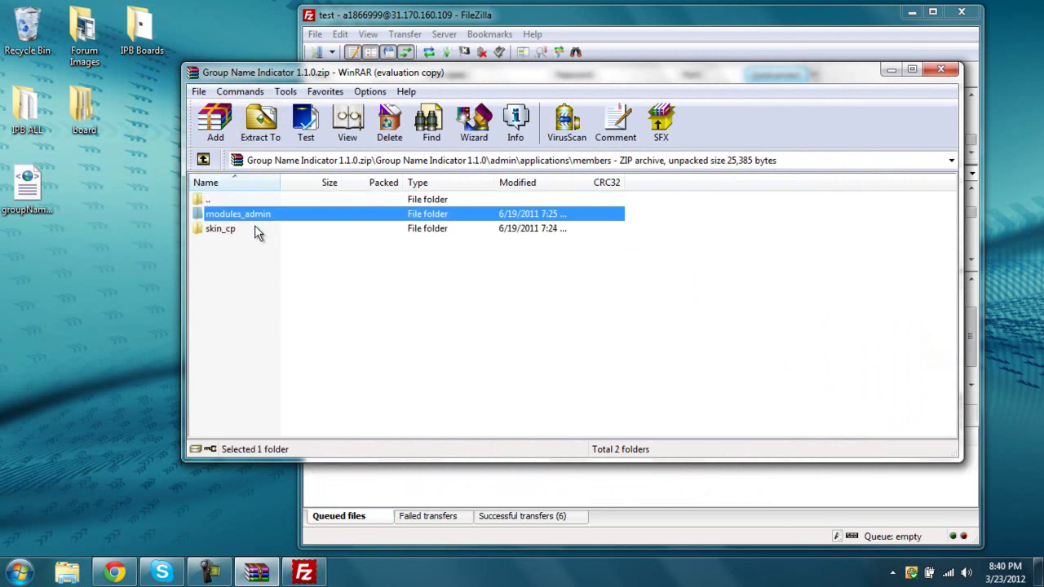
double_click(254, 227)
left_click(662, 481)
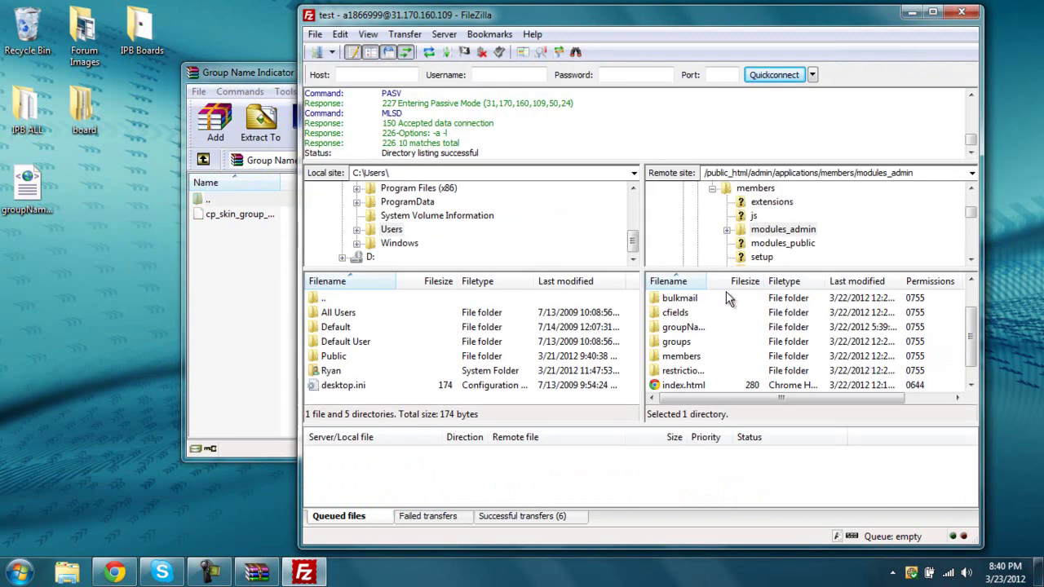
left_click(693, 312)
scroll(712, 312, "up", 1)
double_click(711, 295)
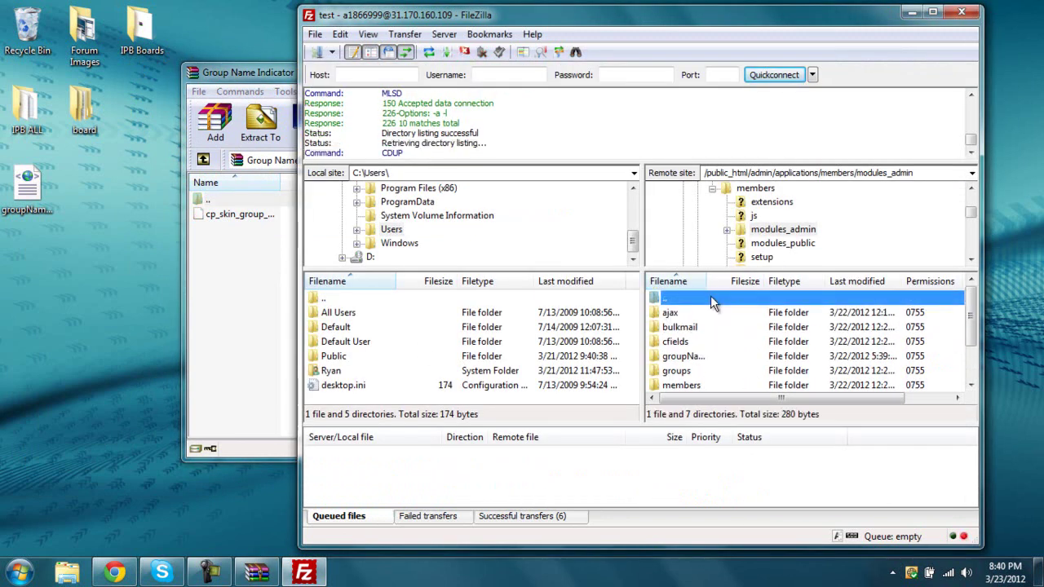
scroll(718, 339, "down", 1)
scroll(709, 349, "down", 1)
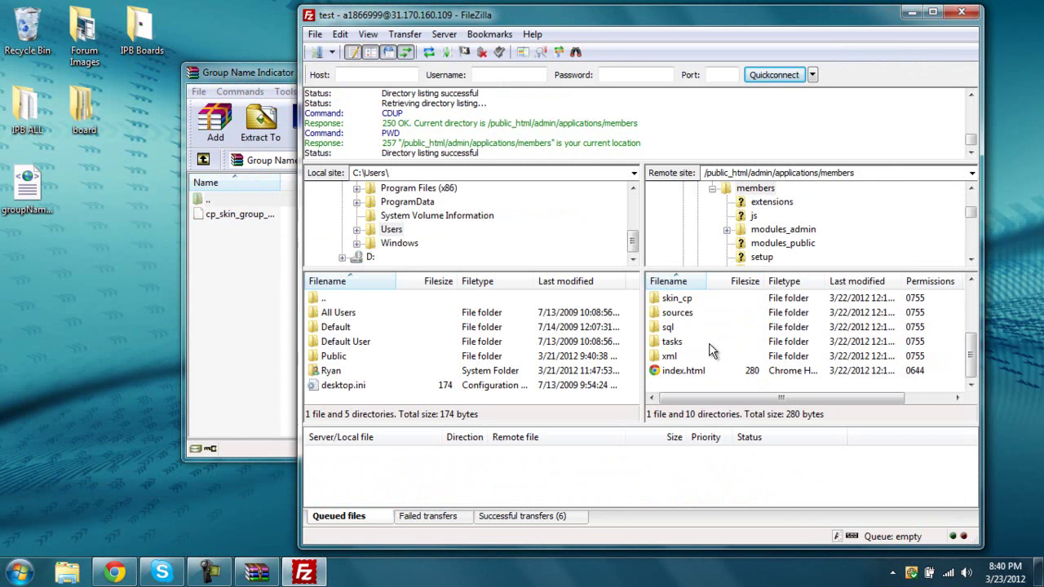
scroll(709, 349, "up", 1)
double_click(707, 341)
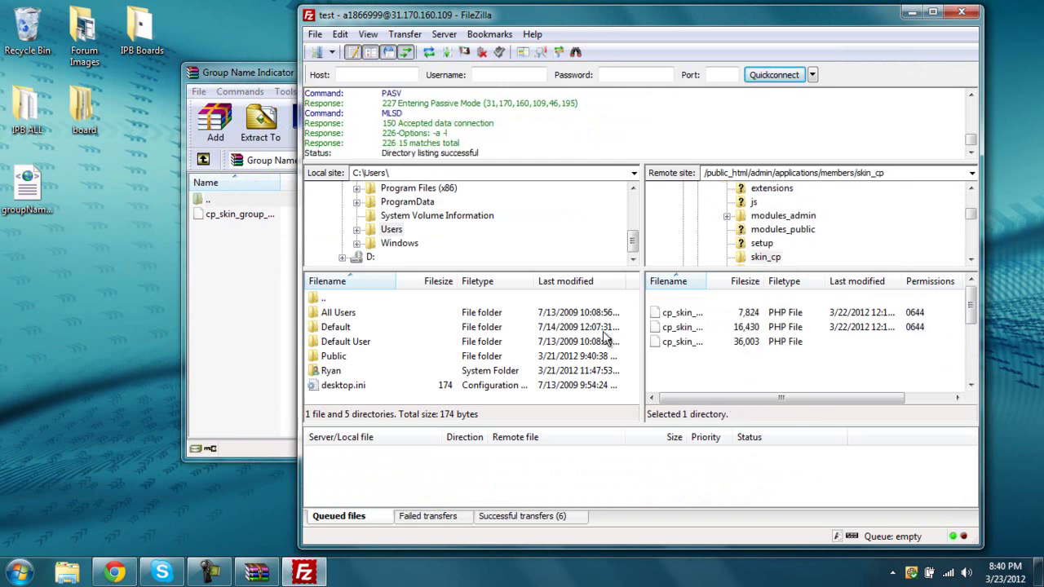
- Upload the cp_skin_group PHP file from the archive into the remote skin_cp folder
left_click(252, 240)
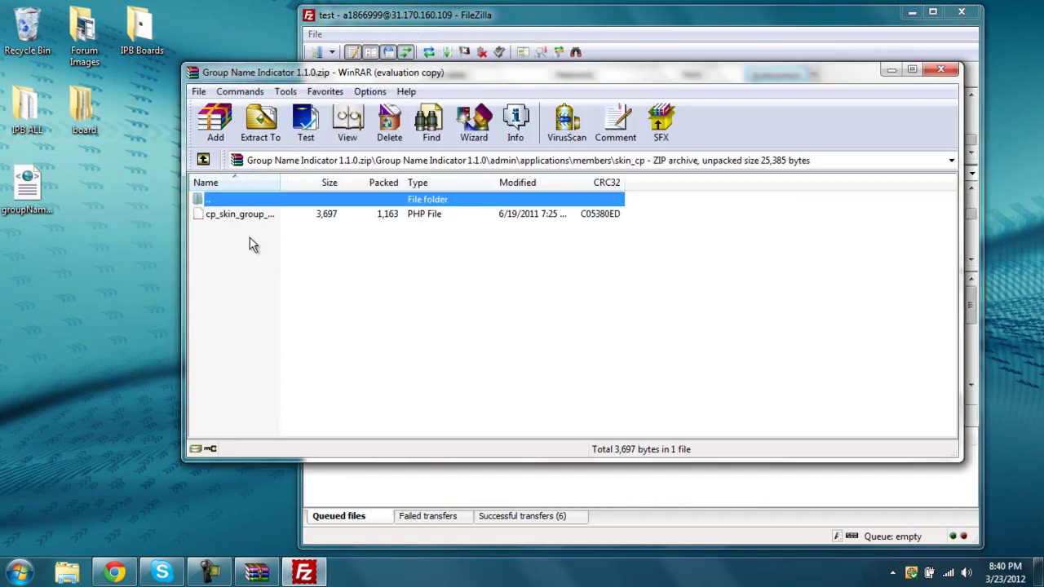
left_click_drag(325, 58, 190, 47)
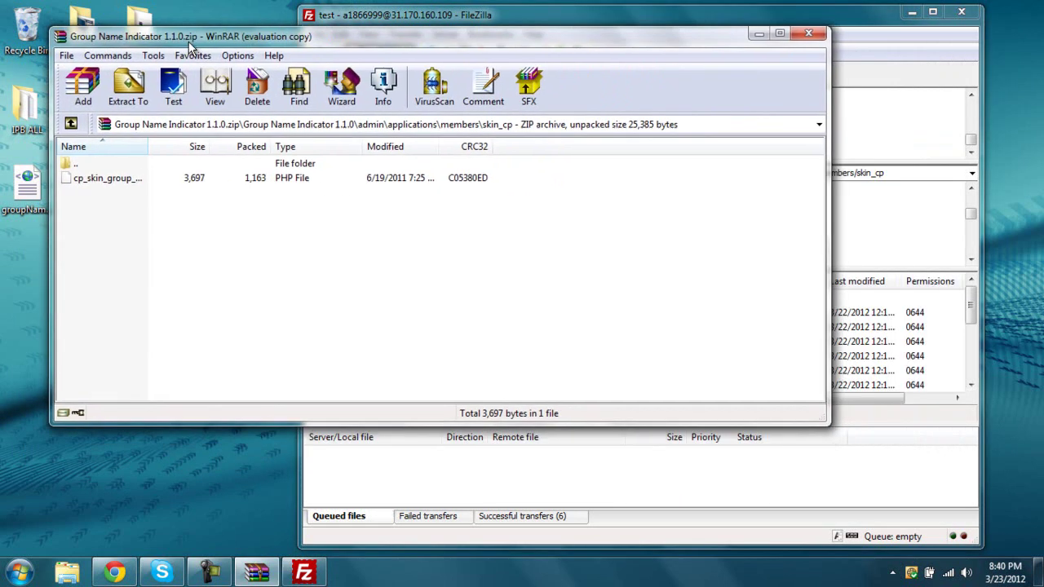
left_click(803, 481)
left_click(143, 181)
left_click(137, 184)
left_click_drag(130, 184, 938, 355)
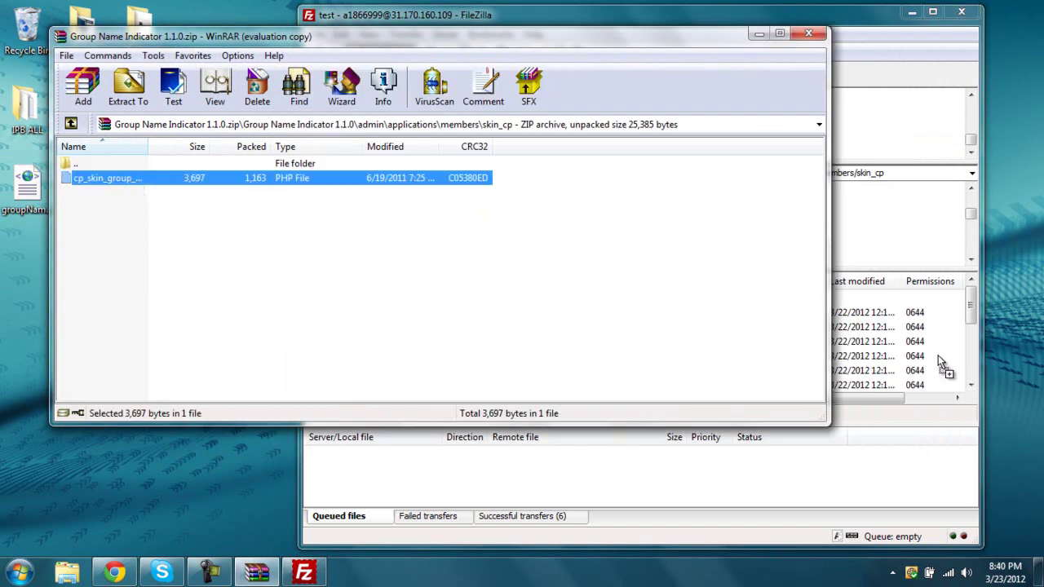
- Switch to Chrome, log in to the IPS Community Admin with username admin and the account password, and dismiss the offer to save it
left_click(552, 350)
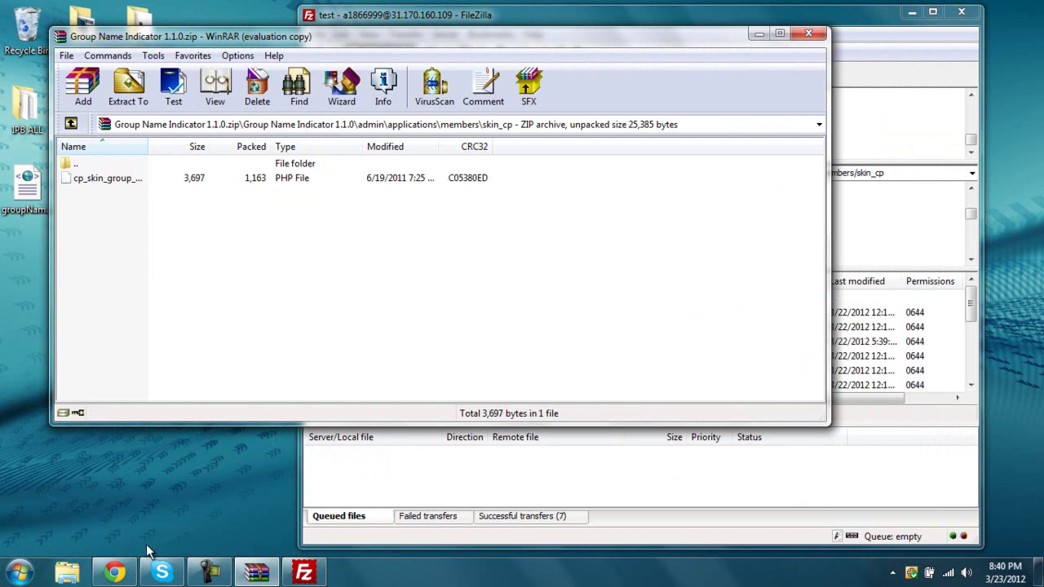
left_click(115, 572)
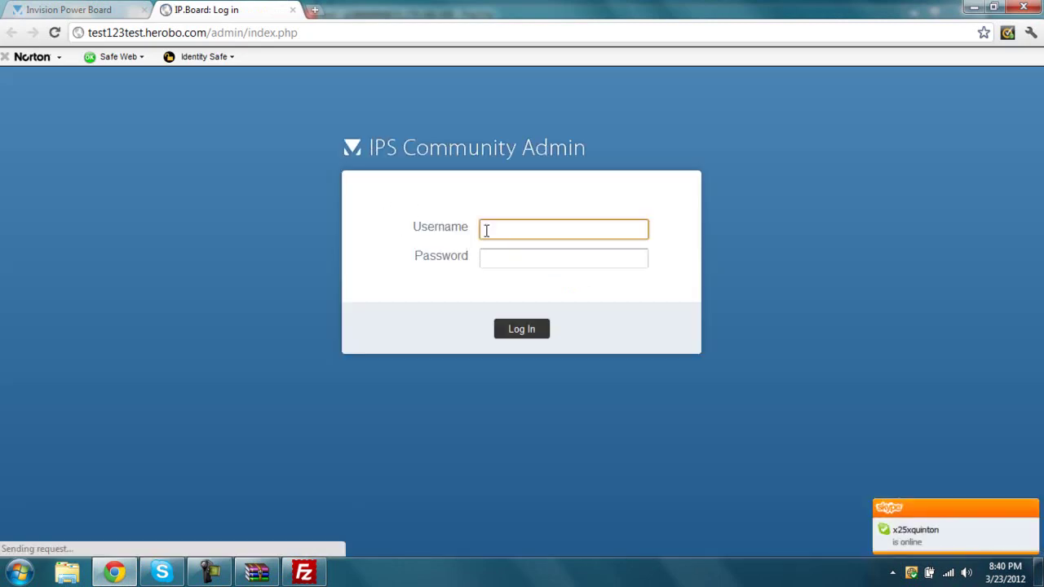
left_click(487, 229)
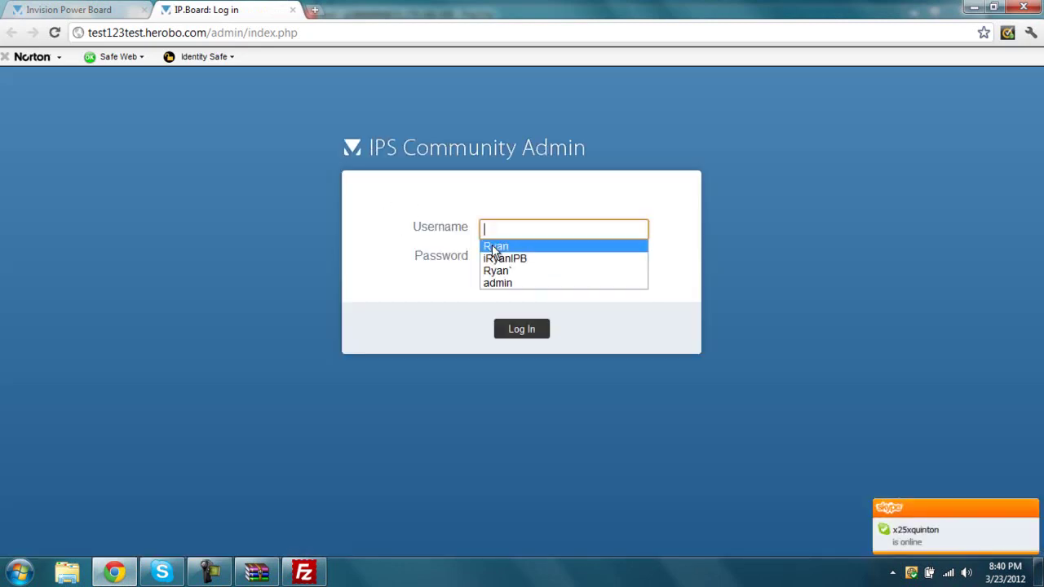
left_click(512, 282)
left_click(525, 257)
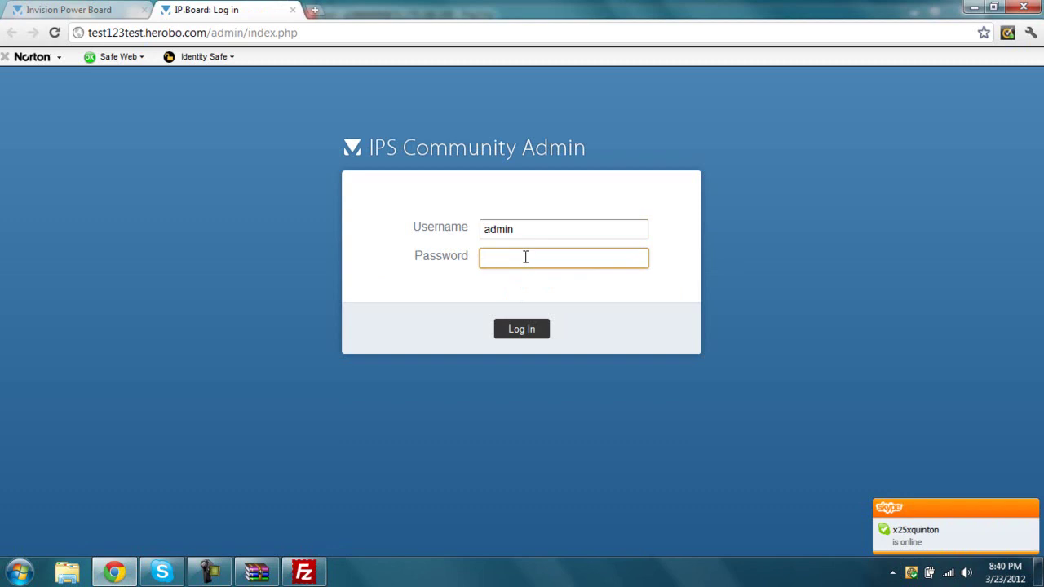
key("Return")
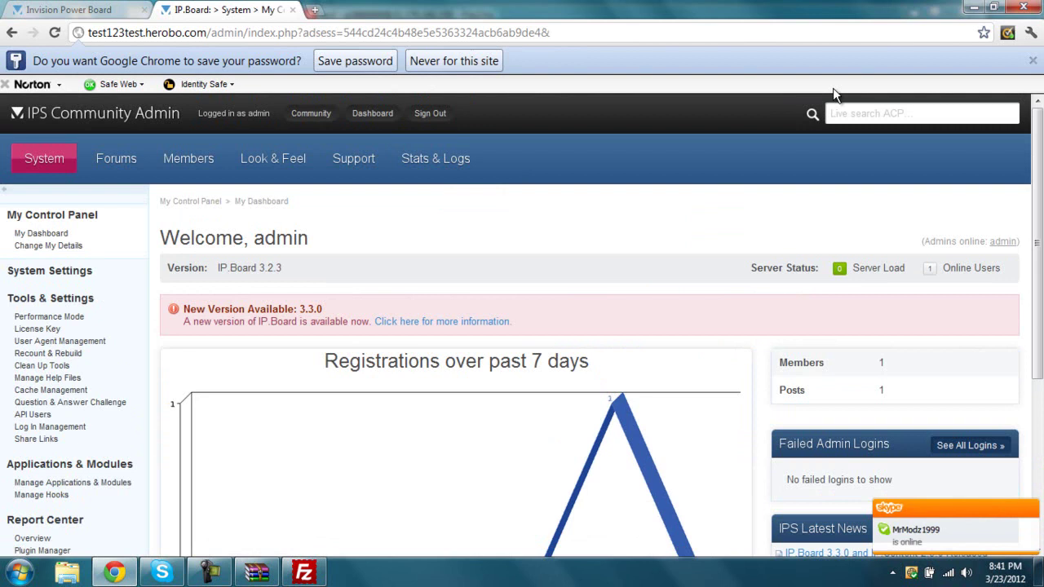
left_click(1033, 61)
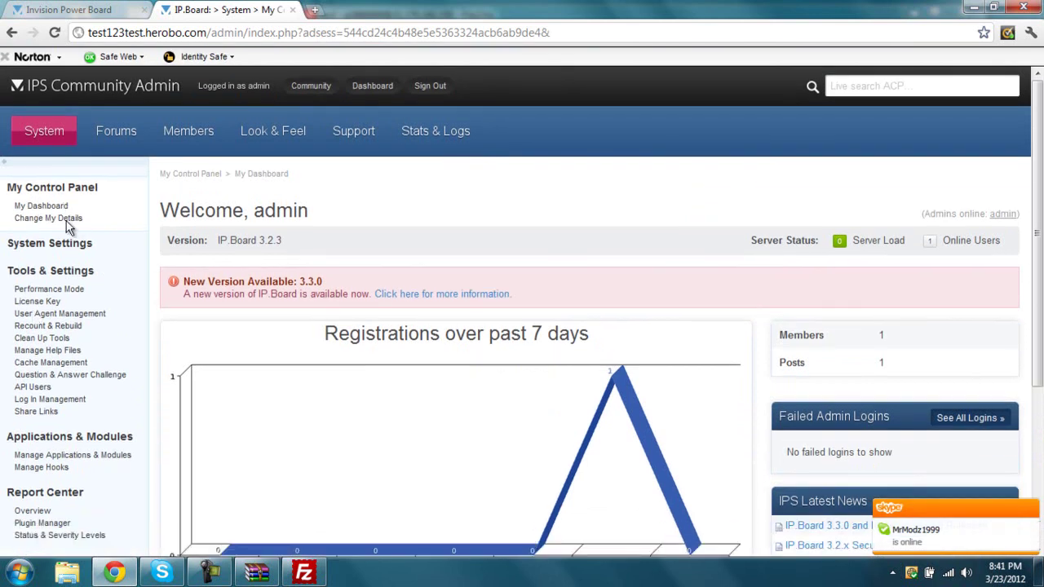
- Go to the forum's hook management page and bring up the form for installing a new hook
mouse_move(59, 137)
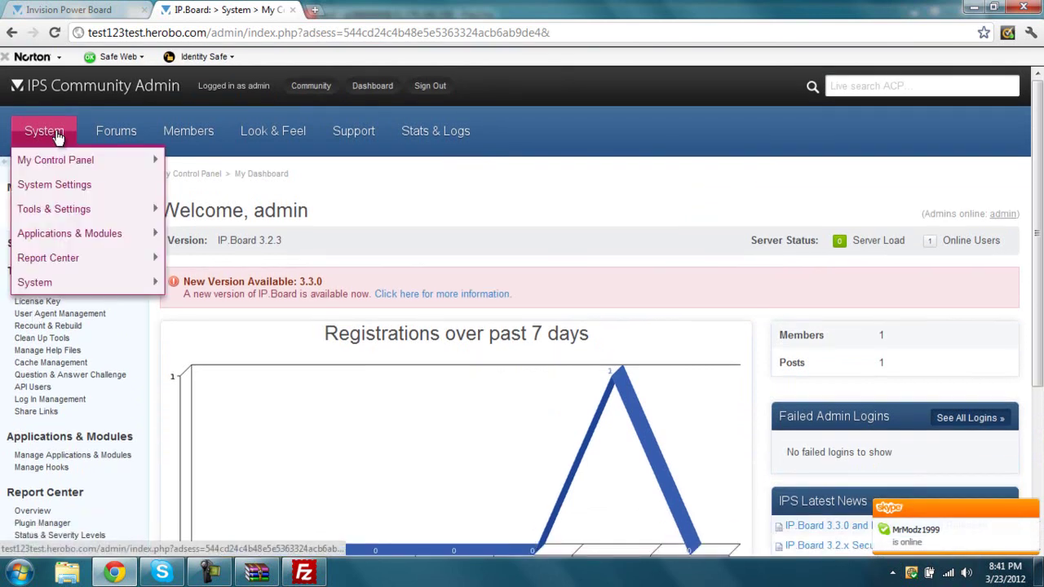
mouse_move(75, 233)
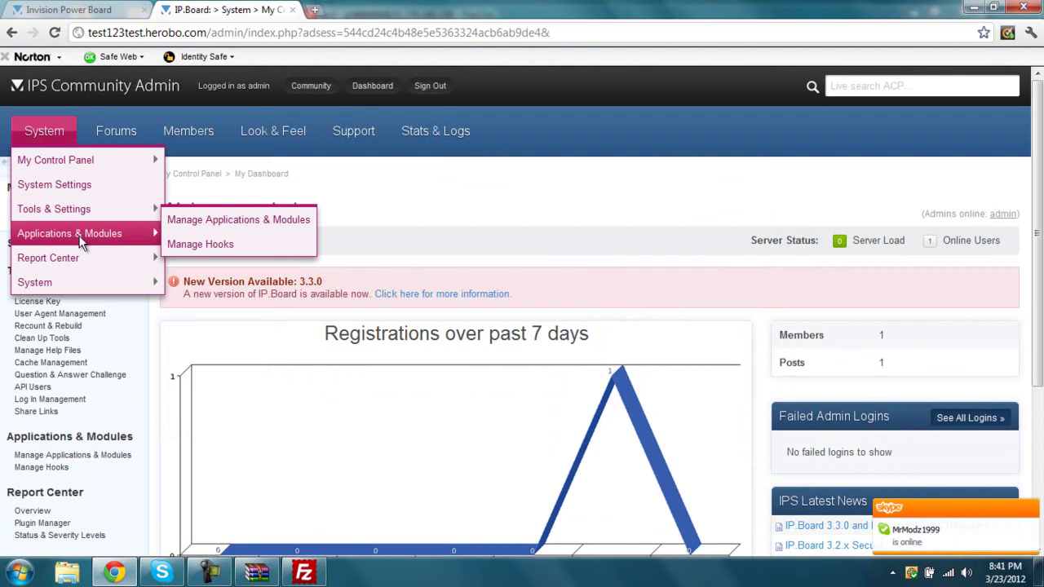
left_click(201, 244)
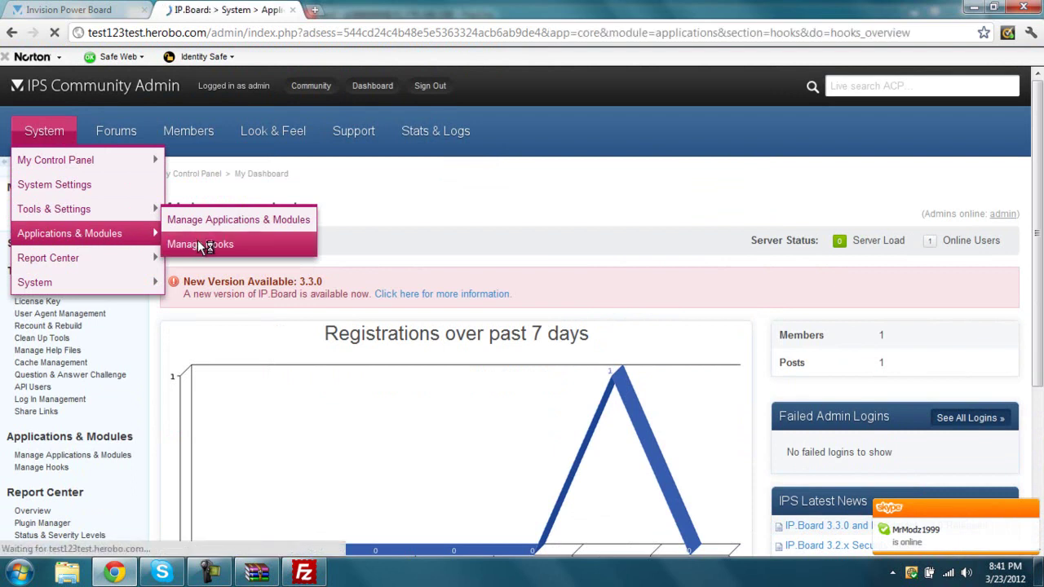
scroll(198, 246, "down", 1)
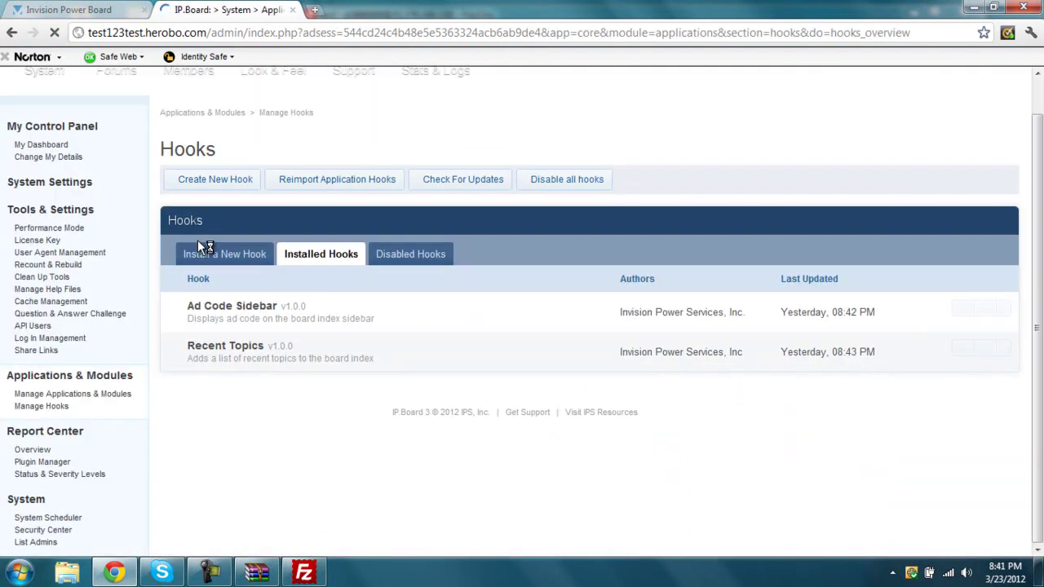
left_click(232, 254)
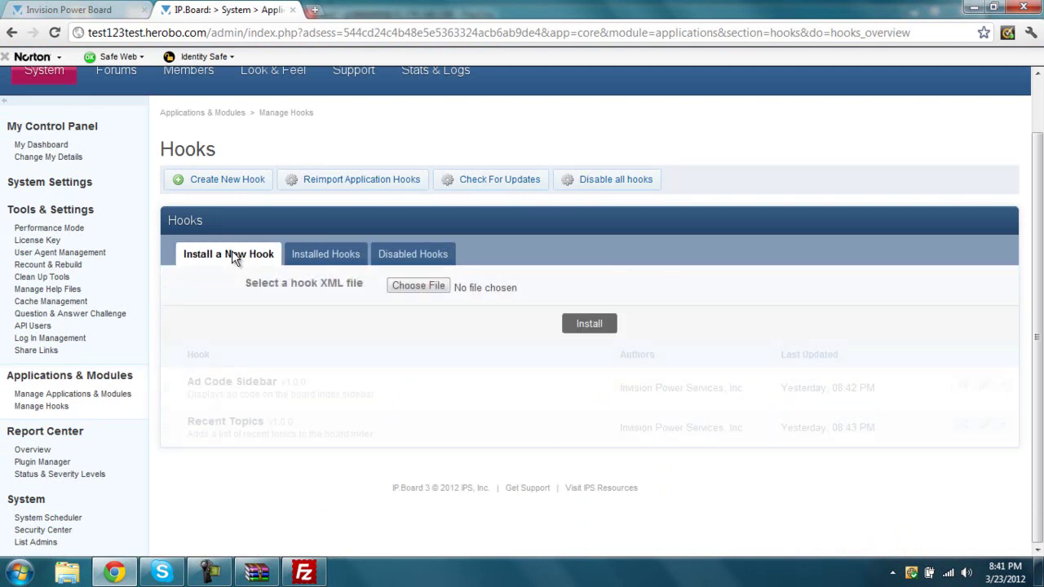
- Select the groupNameIndicator XML document from the Desktop as the hook file and install it
left_click(437, 287)
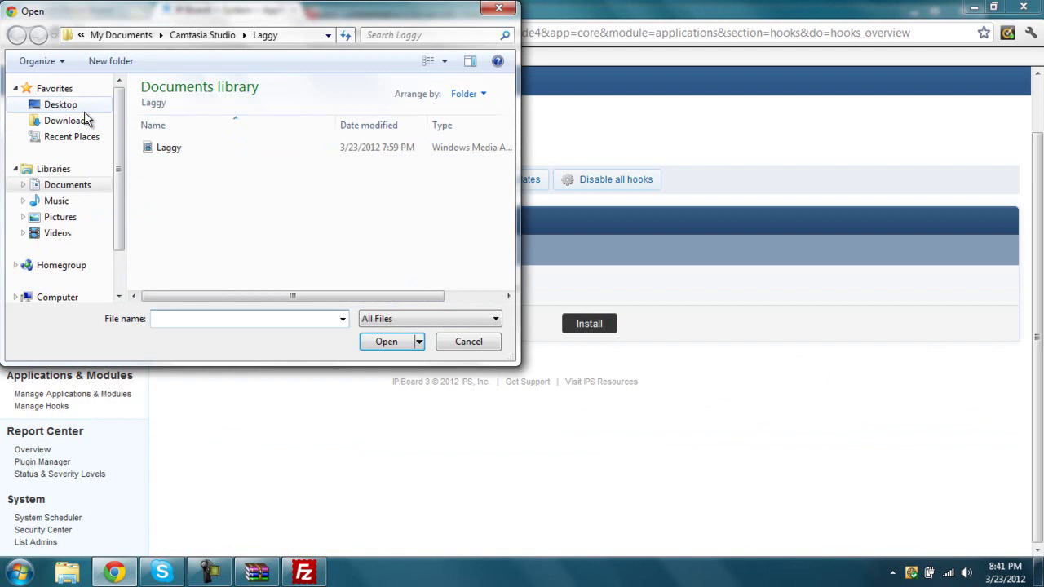
left_click(90, 112)
left_click_drag(505, 137, 510, 253)
left_click(277, 294)
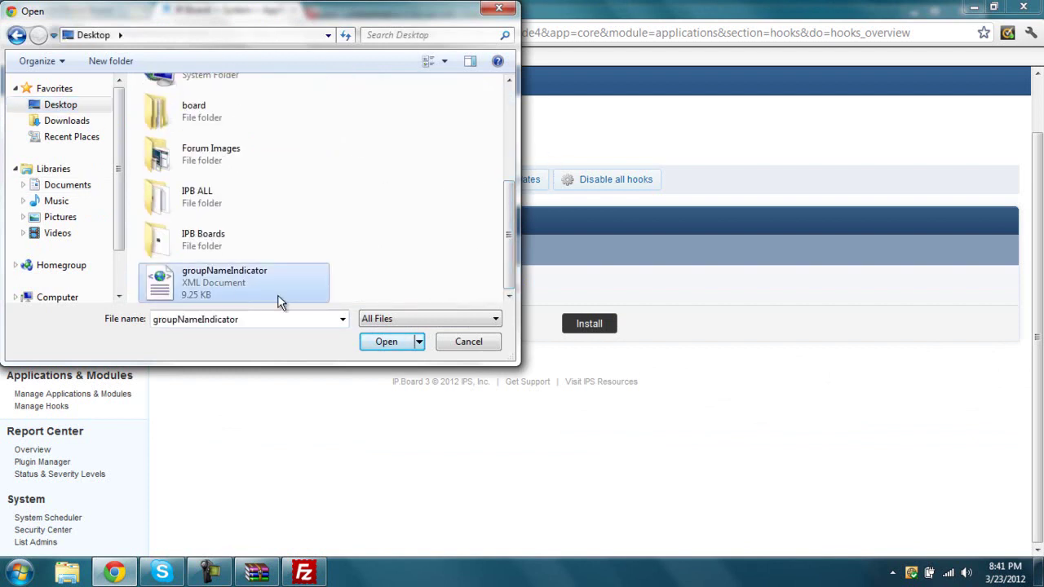
left_click(394, 343)
left_click(590, 324)
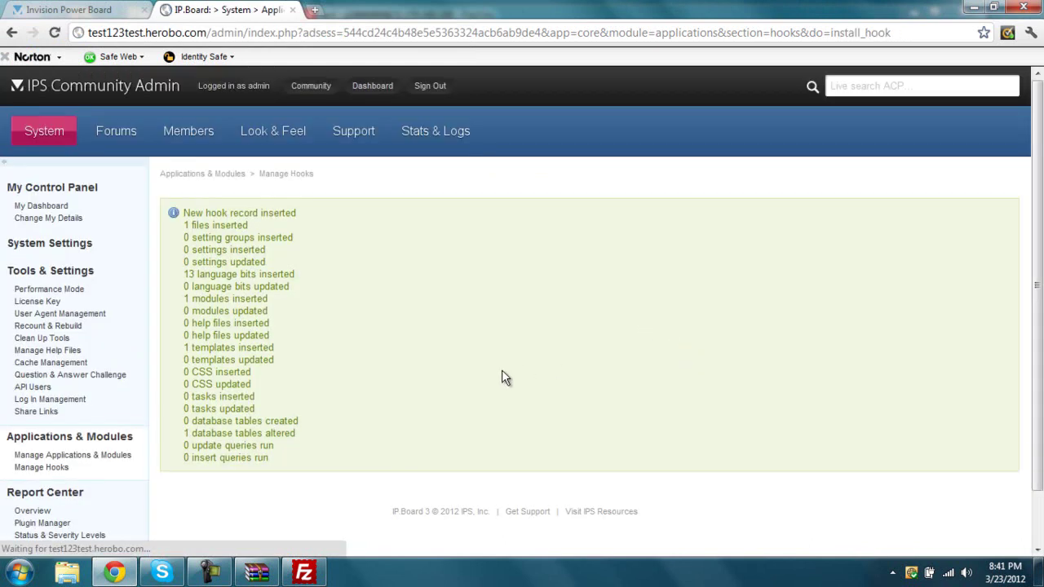
scroll(492, 376, "down", 1)
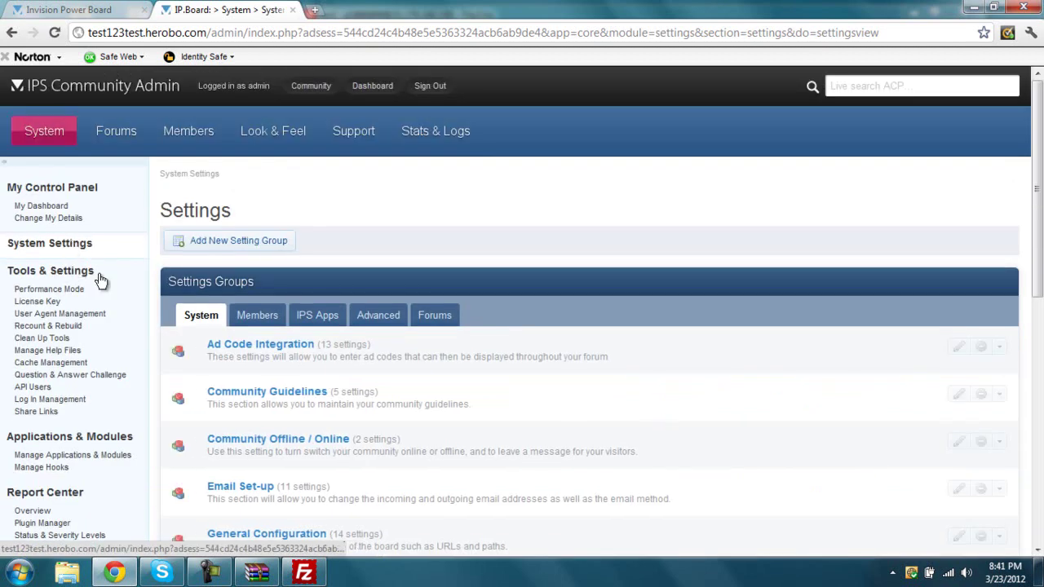
- Look through the System, Members, IPS Apps, Advanced and Forums settings groups for any settings belonging to the installed hook
scroll(430, 328, "down", 4)
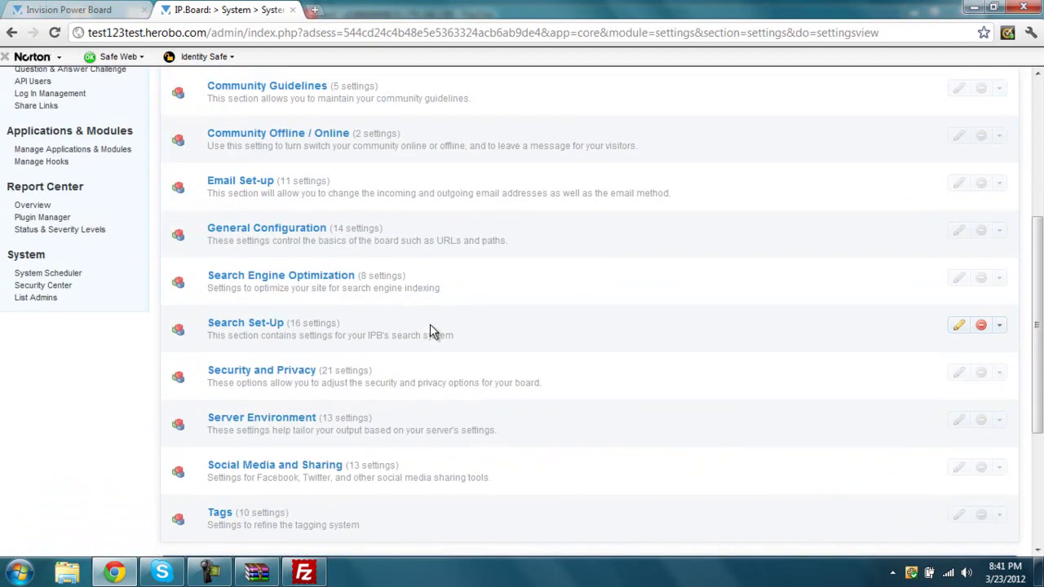
scroll(430, 328, "down", 3)
scroll(431, 328, "up", 6)
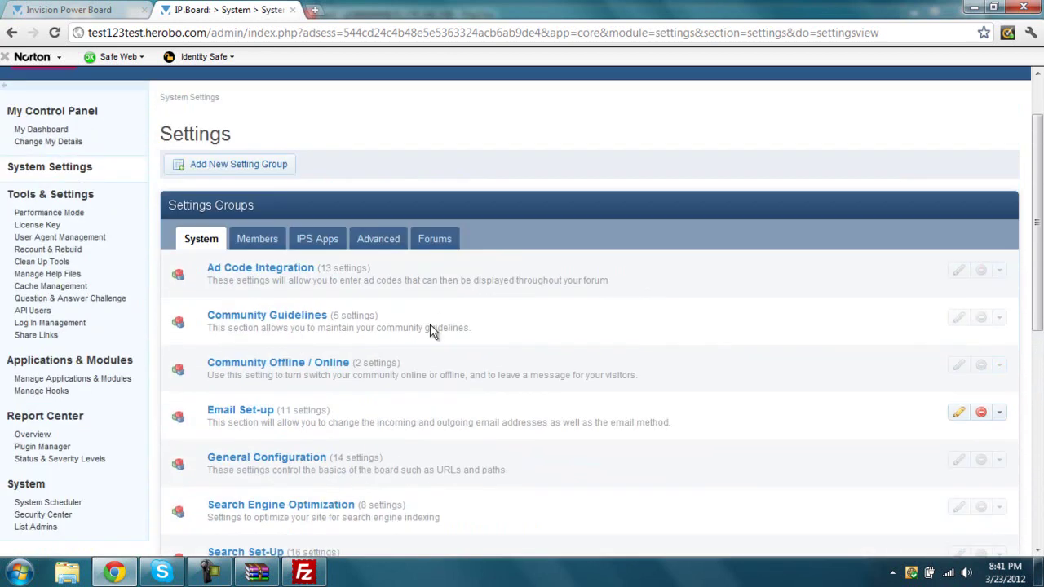
left_click(255, 240)
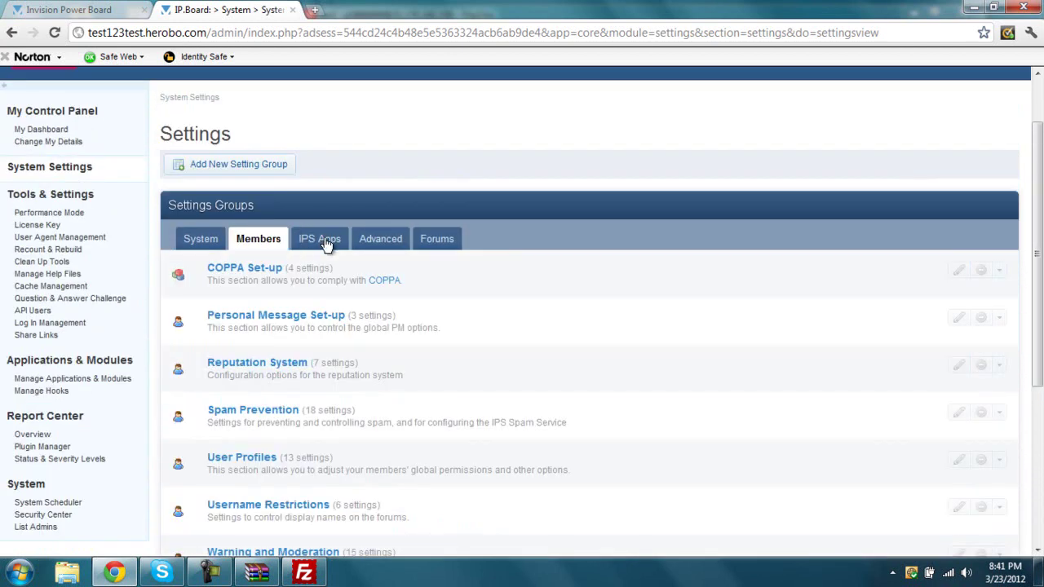
scroll(361, 396, "down", 3)
scroll(361, 389, "up", 3)
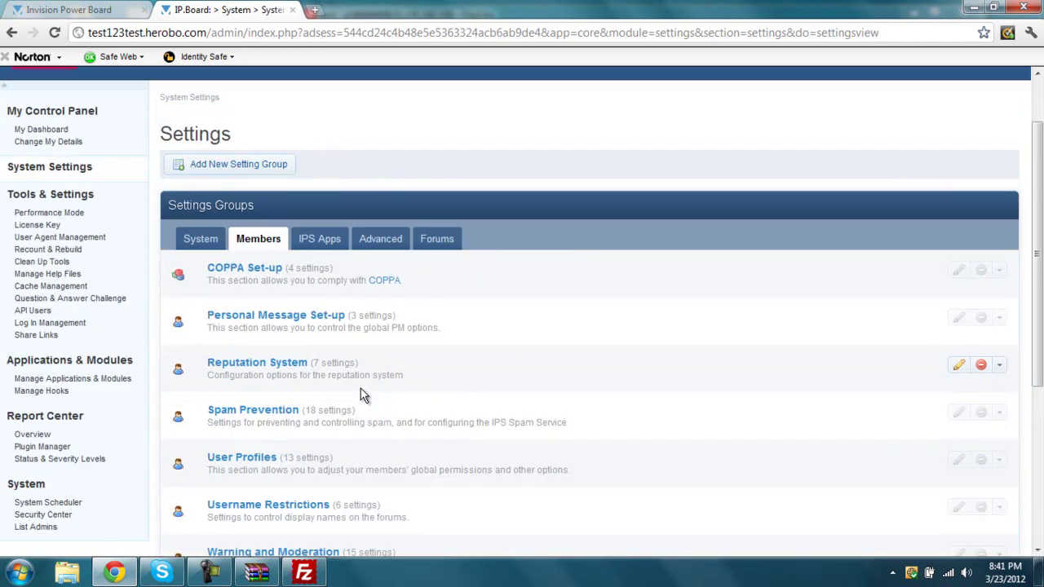
left_click(340, 246)
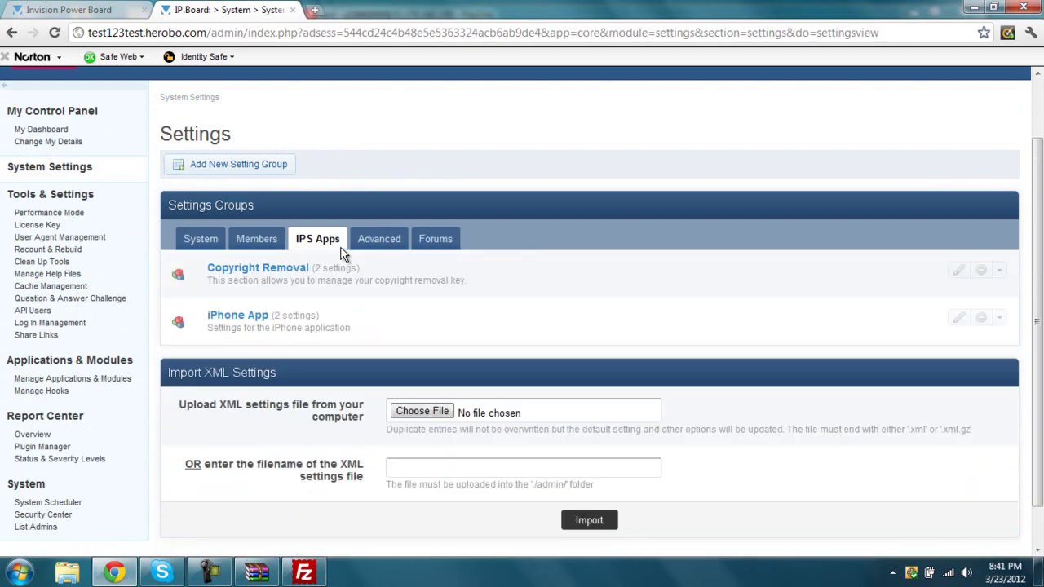
left_click(400, 239)
left_click(427, 238)
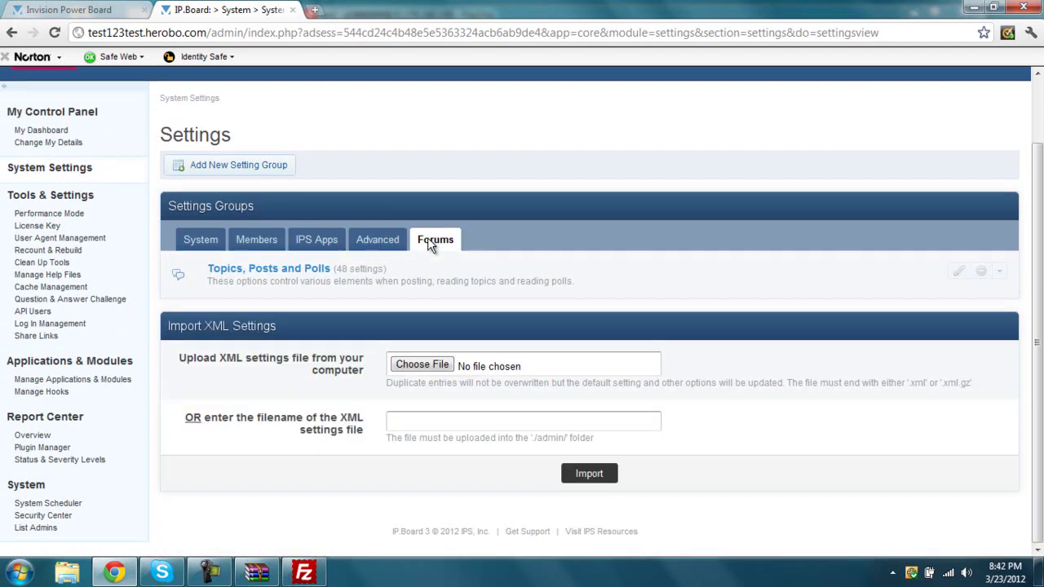
left_click(243, 241)
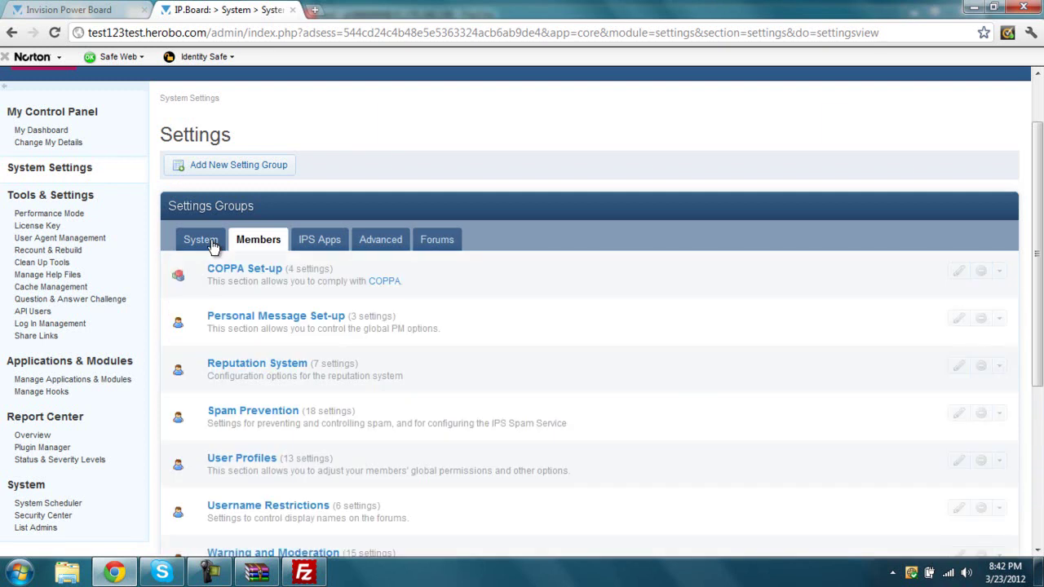
scroll(291, 352, "down", 4)
scroll(291, 349, "up", 5)
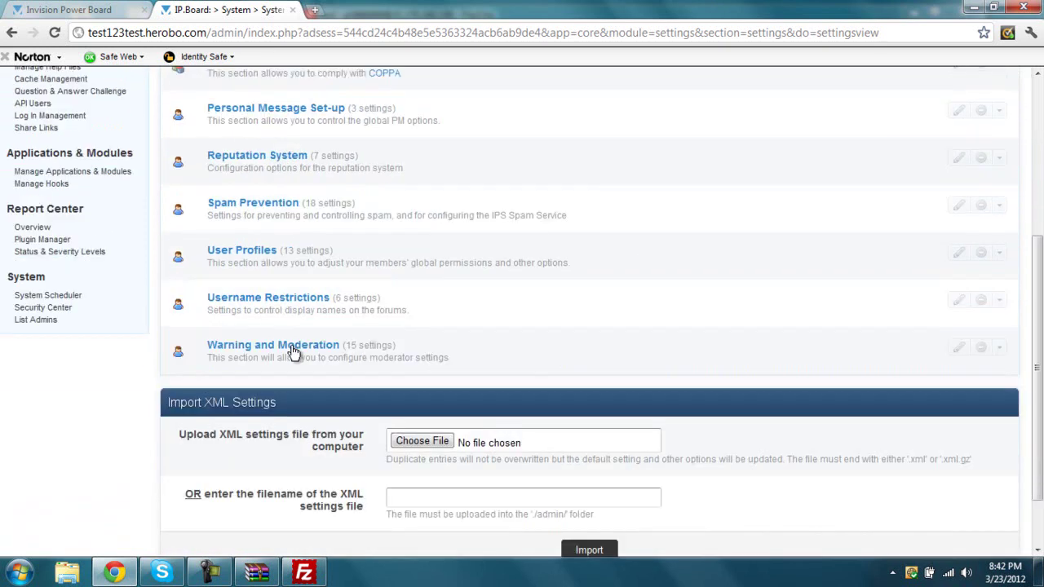
left_click(192, 188)
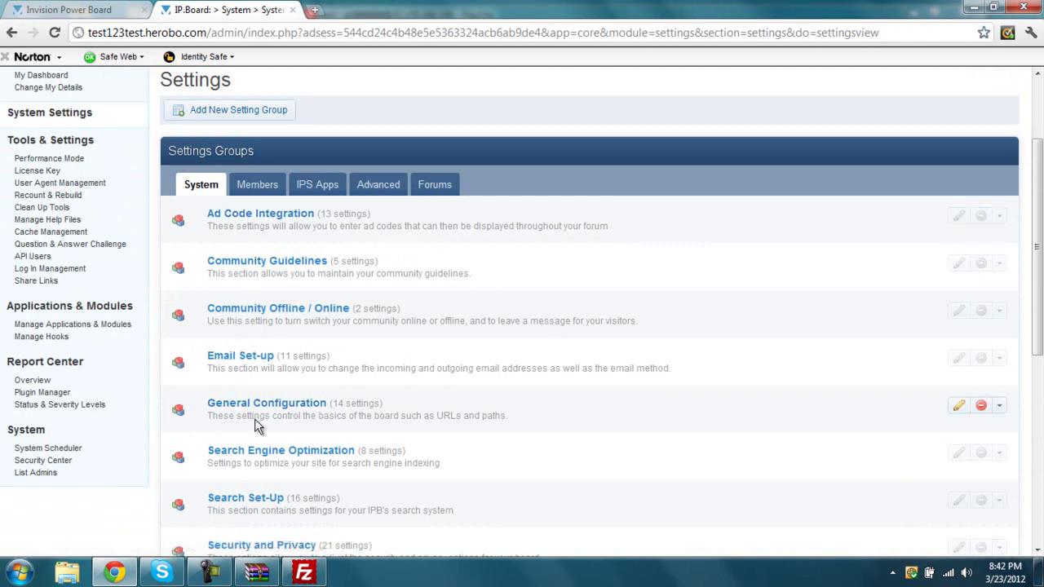
scroll(255, 447, "down", 1)
scroll(226, 447, "down", 2)
scroll(257, 448, "down", 3)
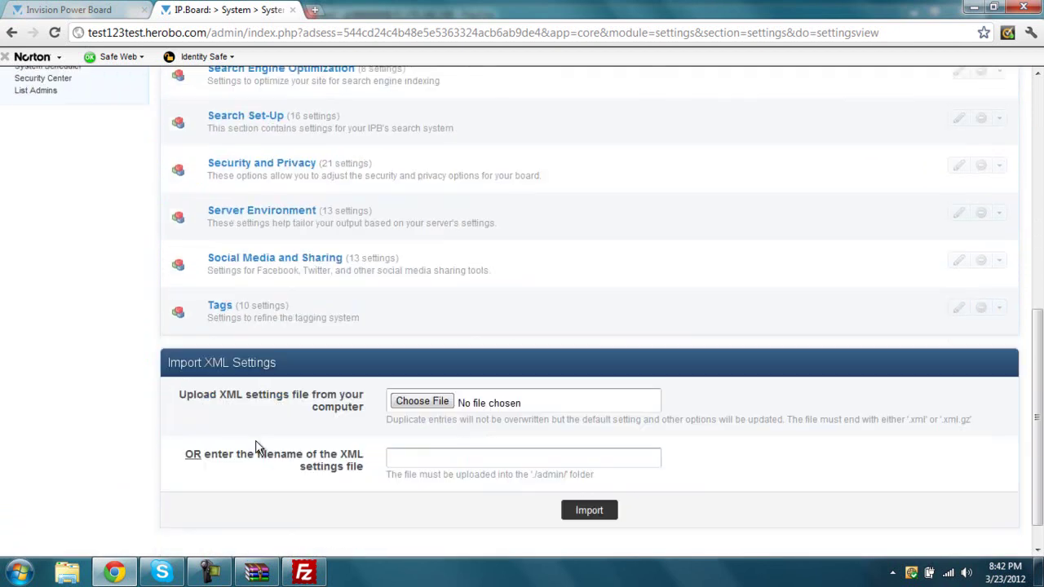
scroll(255, 440, "up", 2)
scroll(255, 440, "up", 5)
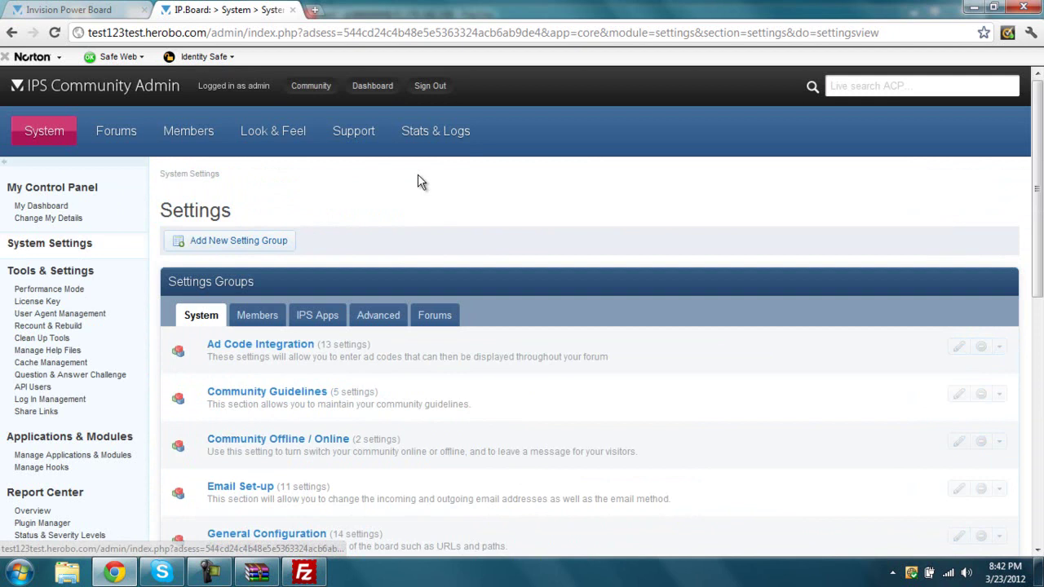
- Open the Group Name Indicator management page and add the Moderators and Members groups to the shown groups
mouse_move(424, 129)
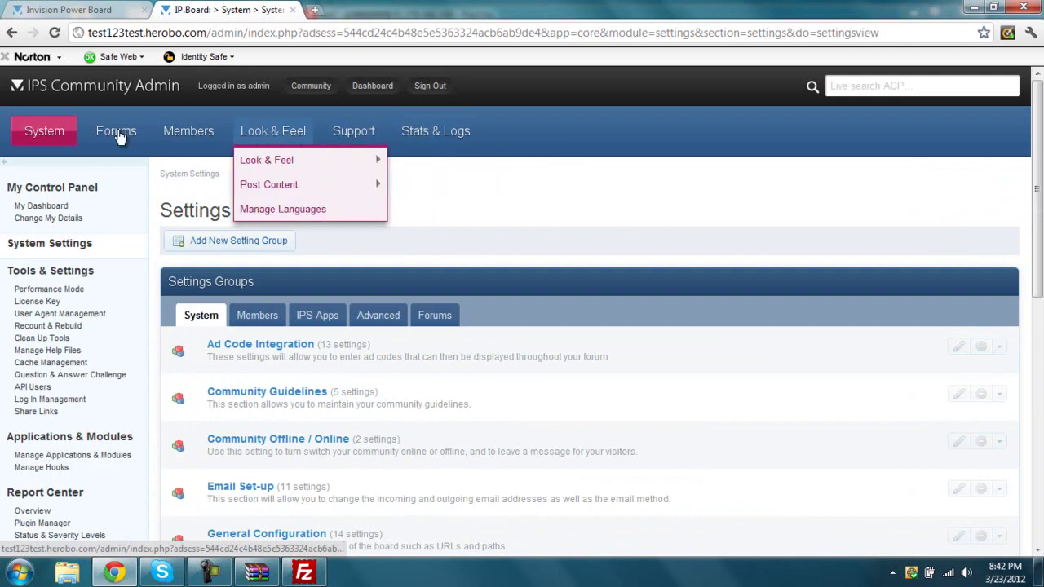
mouse_move(111, 138)
mouse_move(177, 133)
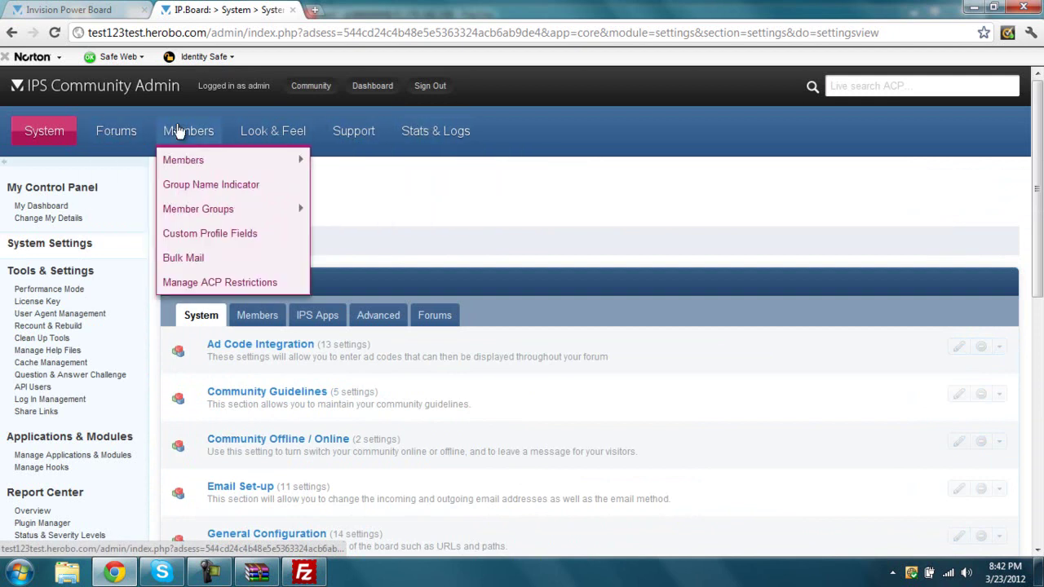
left_click(197, 193)
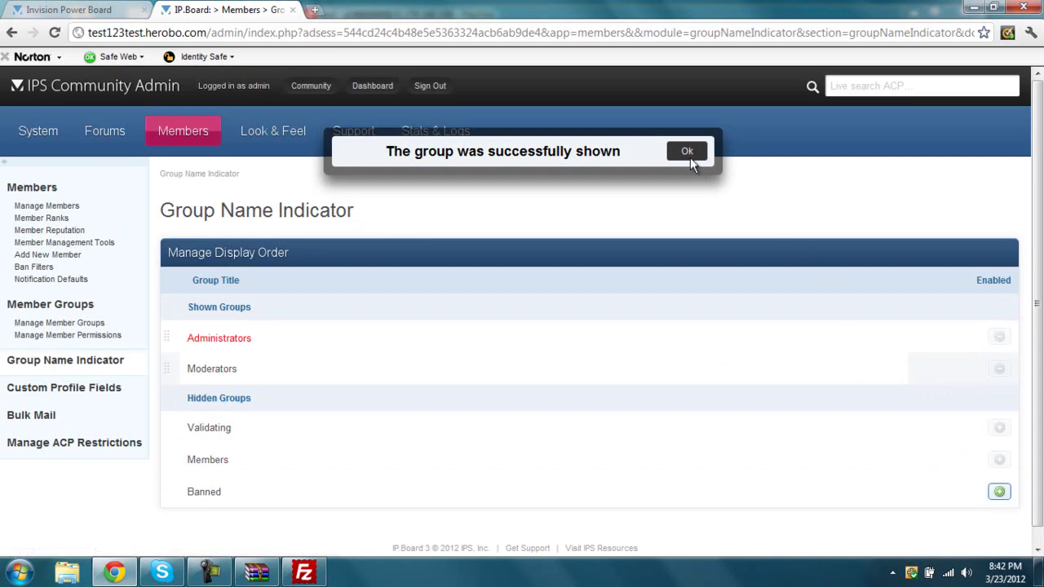
left_click(689, 157)
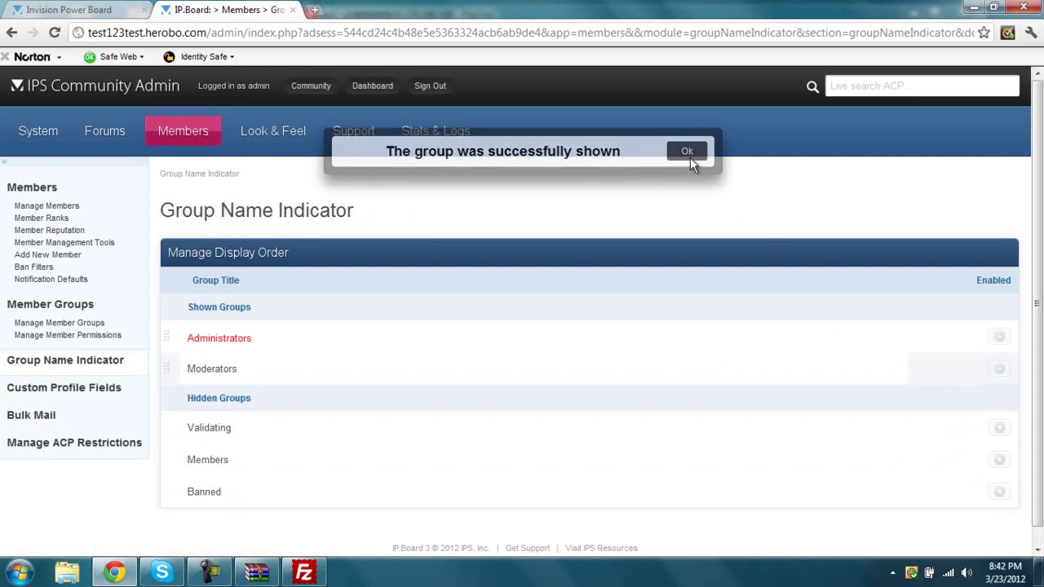
left_click(998, 461)
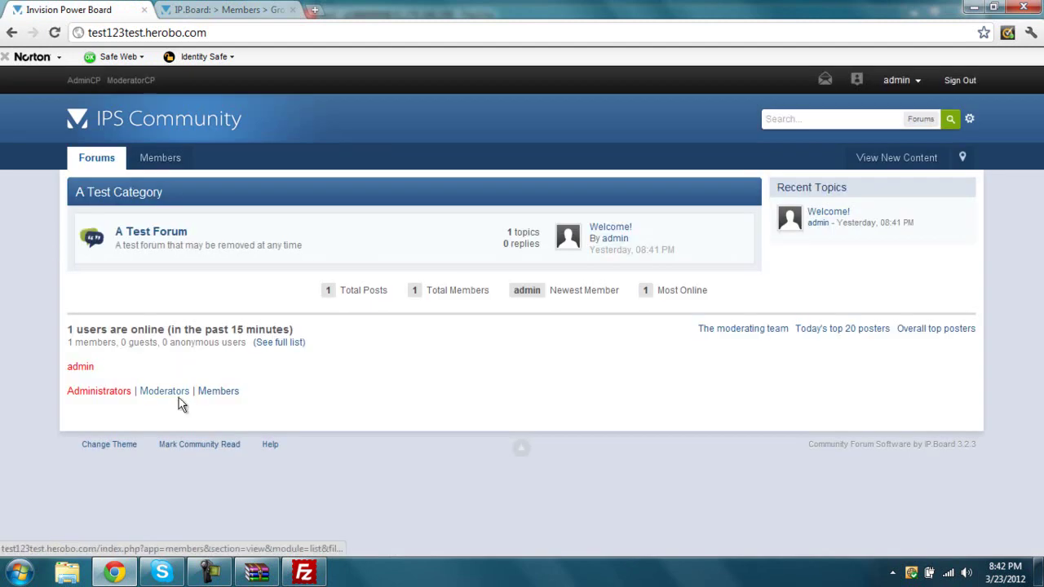
- Return from the forum index to the admin area and open the Administrators user group for editing
left_click(222, 10)
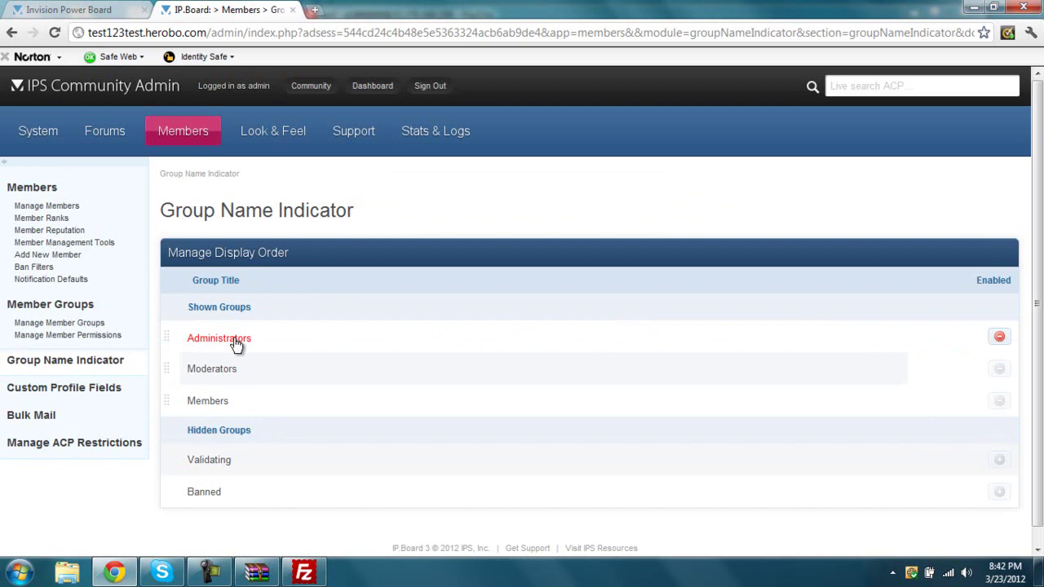
mouse_move(193, 144)
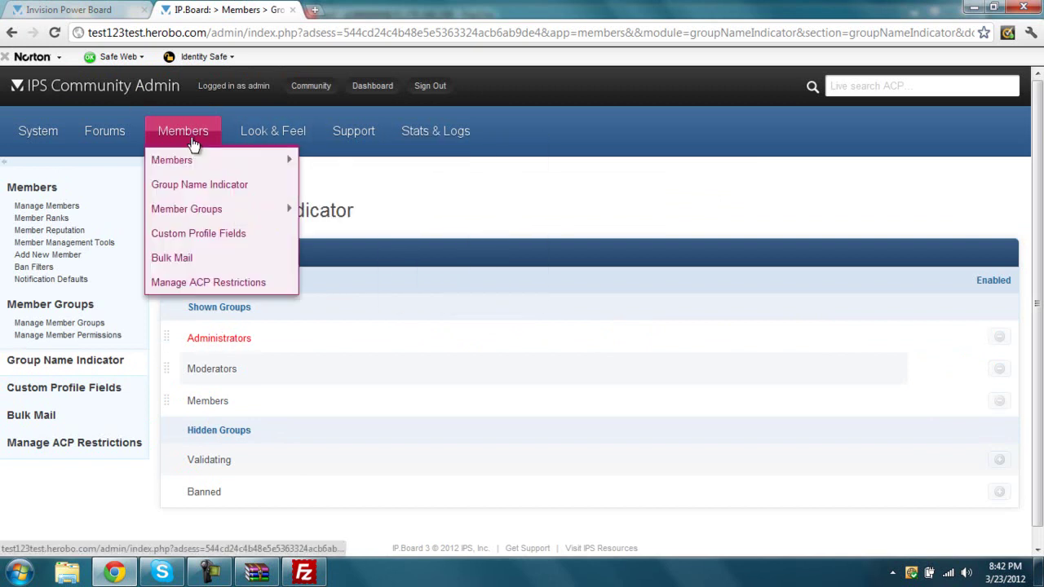
mouse_move(209, 210)
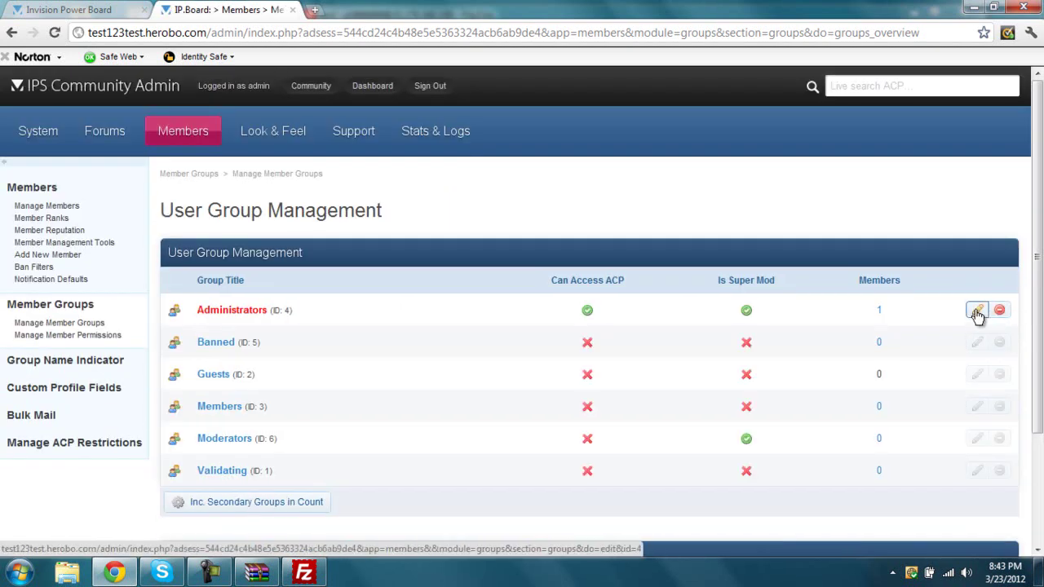
left_click(976, 313)
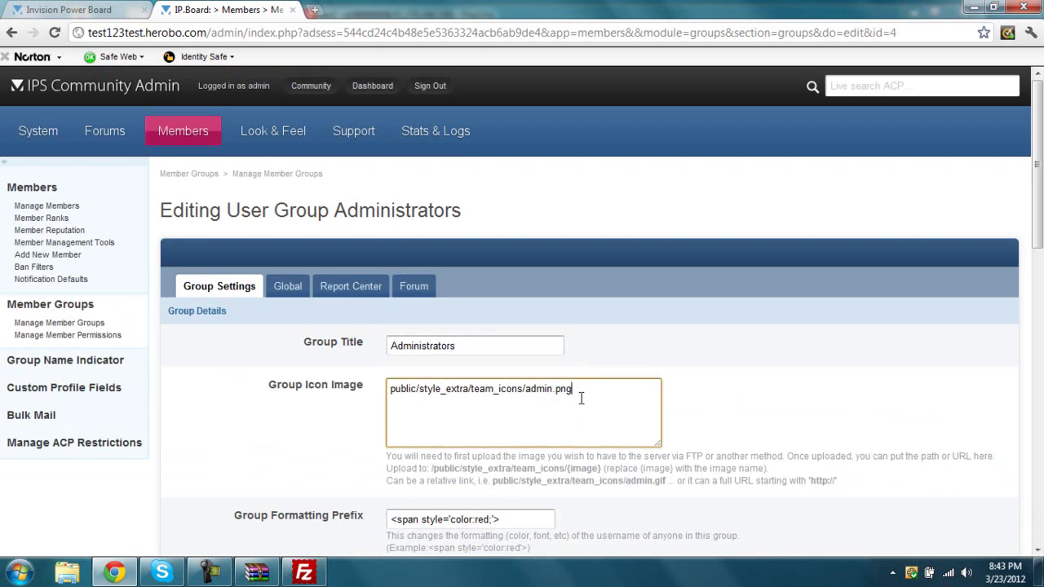
- Replace the Administrators group's formatting prefix with the saved entry <span style="color: cyan; font-weight: bold; text-shadow: 0 0 .7em cyan;">
left_click(776, 418)
scroll(494, 425, "down", 2)
triple_click(521, 369)
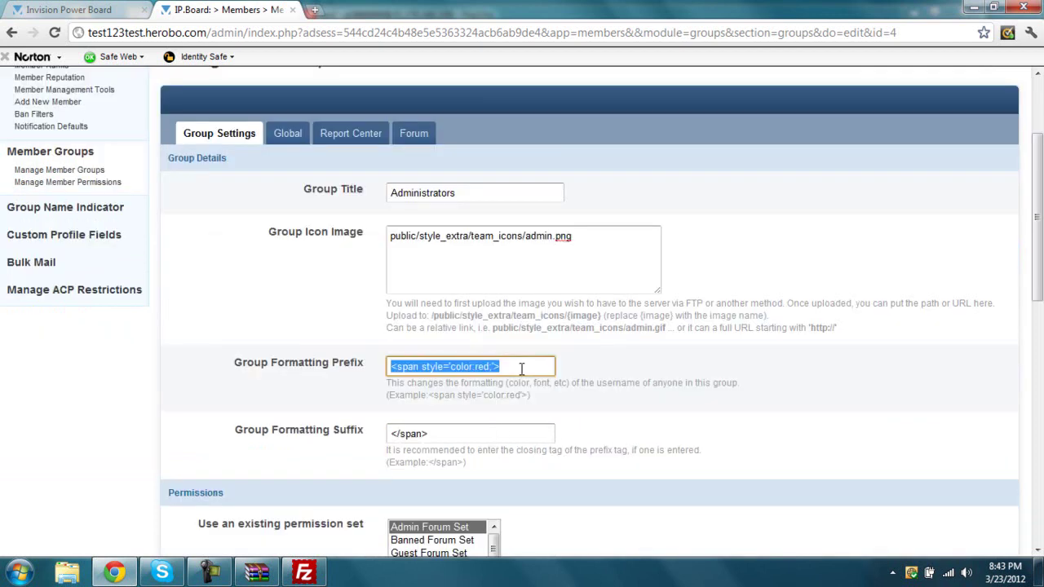
key("BackSpace")
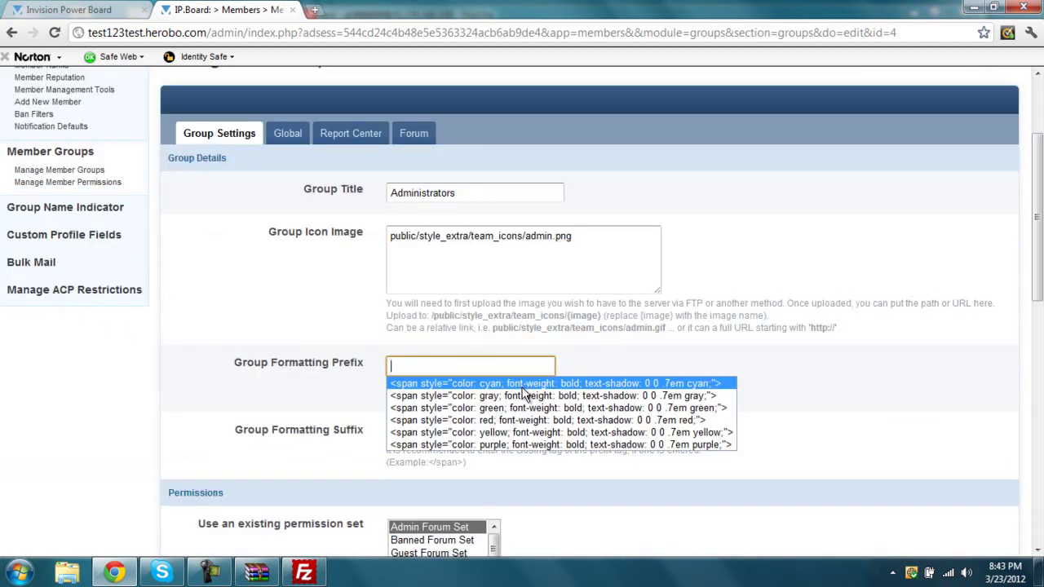
left_click(523, 385)
- Copy the whole cyan formatting prefix, clear the field, and paste the code back in
left_click(490, 364)
triple_click(491, 367)
right_click(492, 371)
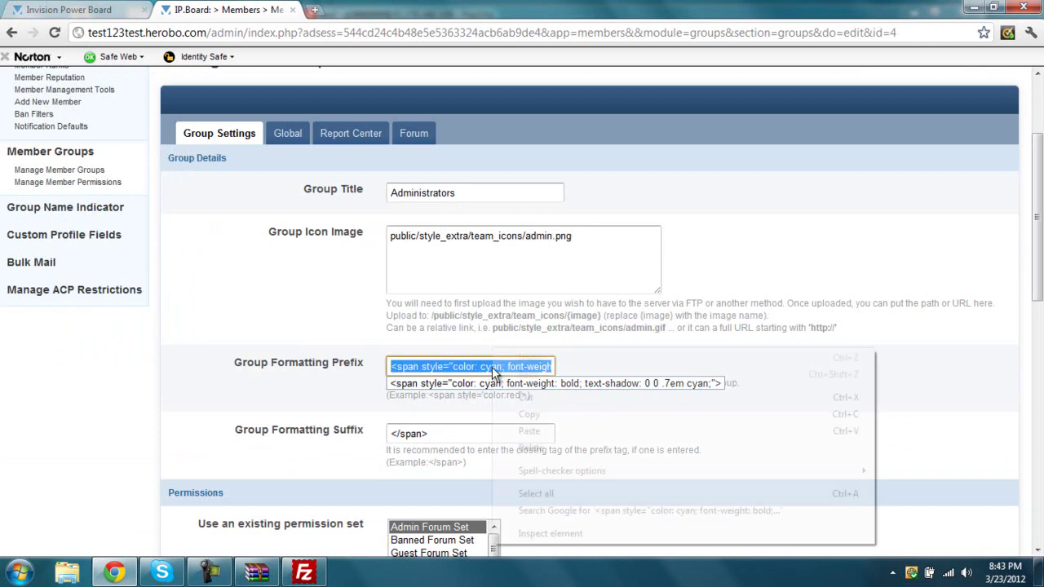
left_click(528, 414)
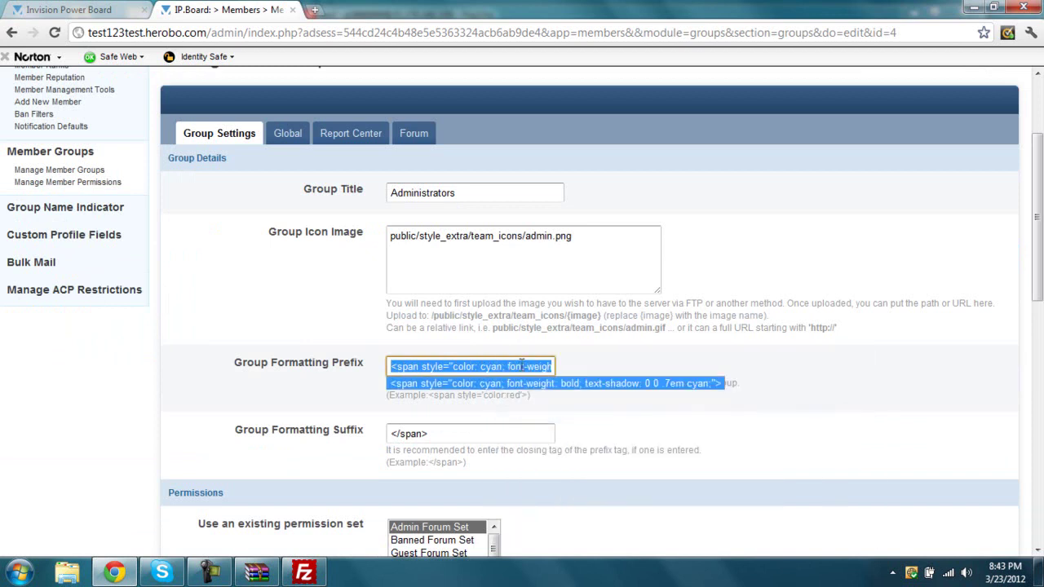
key("BackSpace")
right_click(522, 366)
left_click(540, 426)
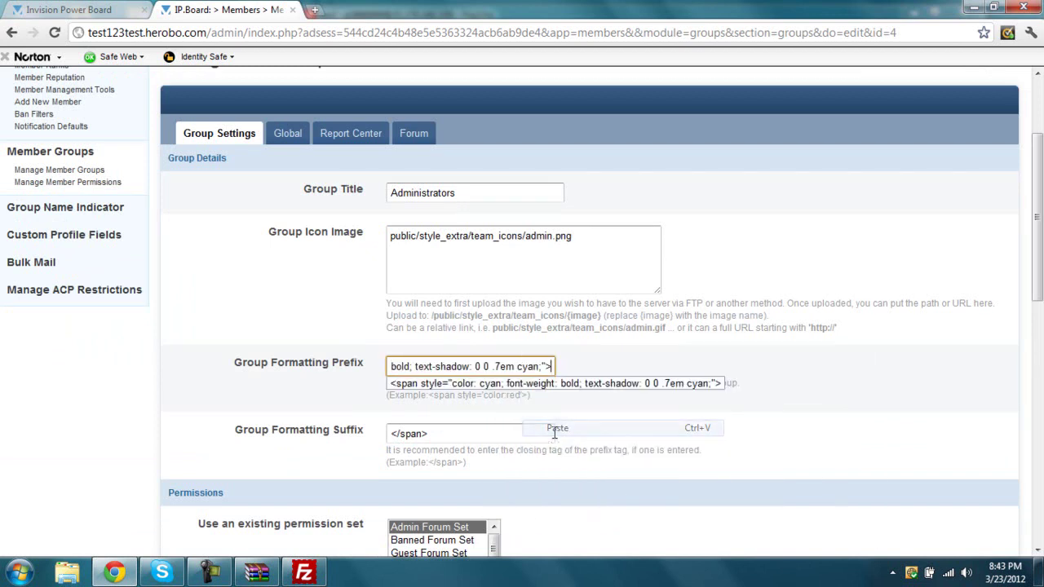
- Change the text-shadow colour word at the end of the Administrators formatting prefix to "ryan"
left_click(541, 368)
key("BackSpace")
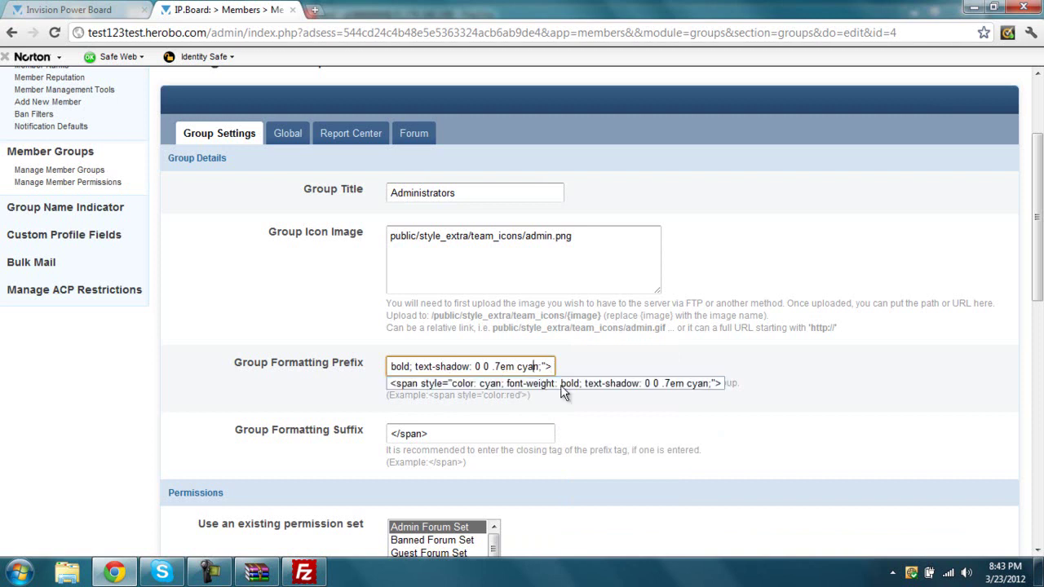
key("BackSpace")
key("BackSpace")
key("BackSpace")
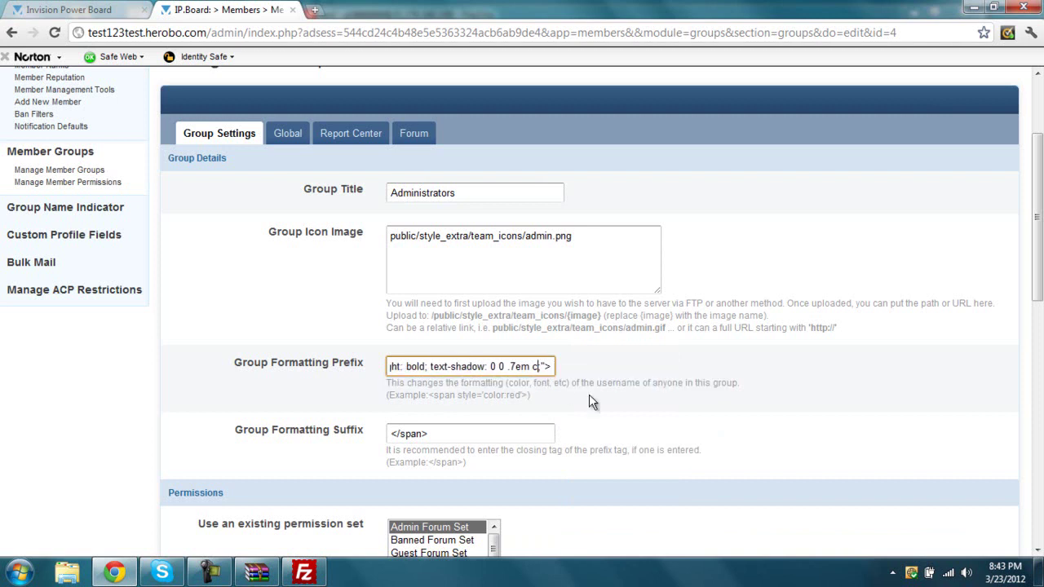
type("cyan")
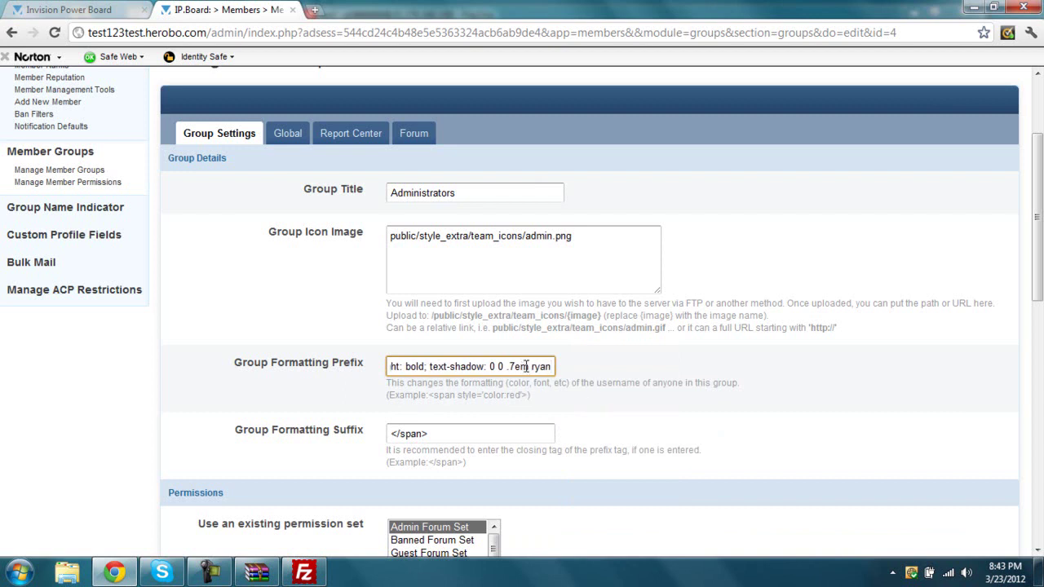
left_click_drag(523, 366, 598, 362)
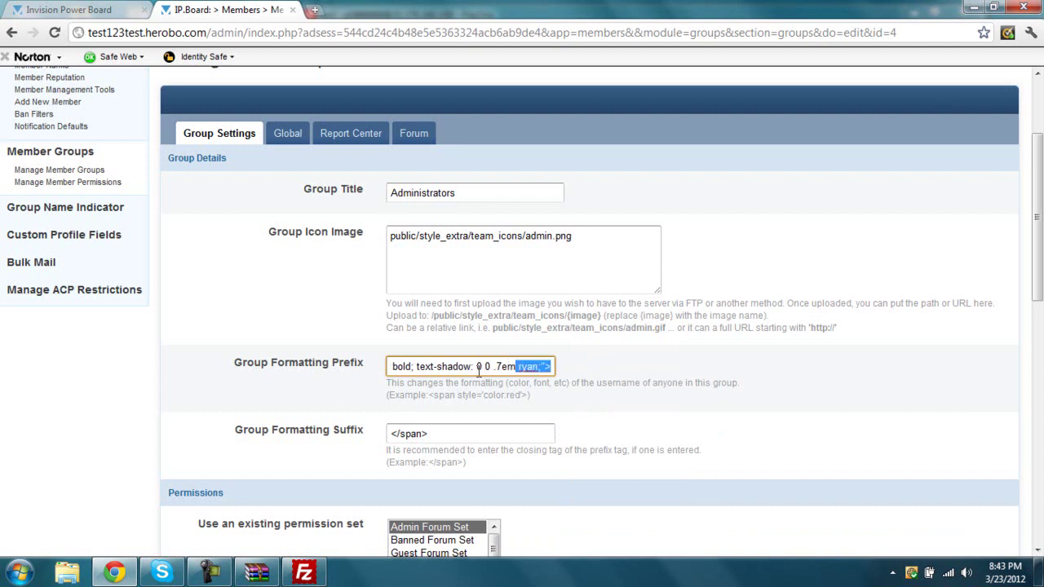
- Set the text colour at the start of the Administrators formatting prefix to red
left_click_drag(477, 368, 368, 365)
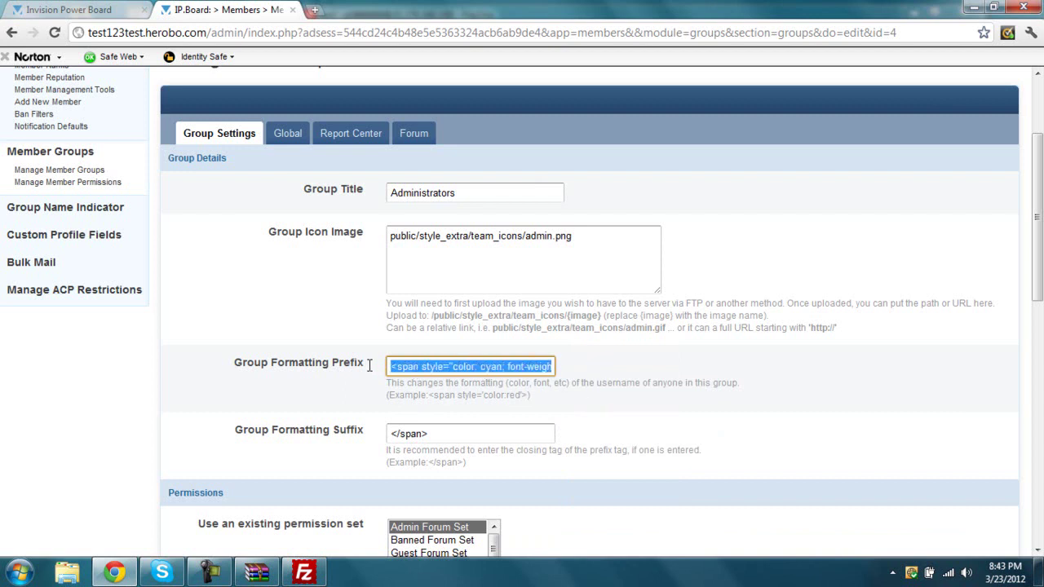
left_click(502, 368)
key("BackSpace")
key("BackSpace")
key("BackSpace")
key("BackSpace")
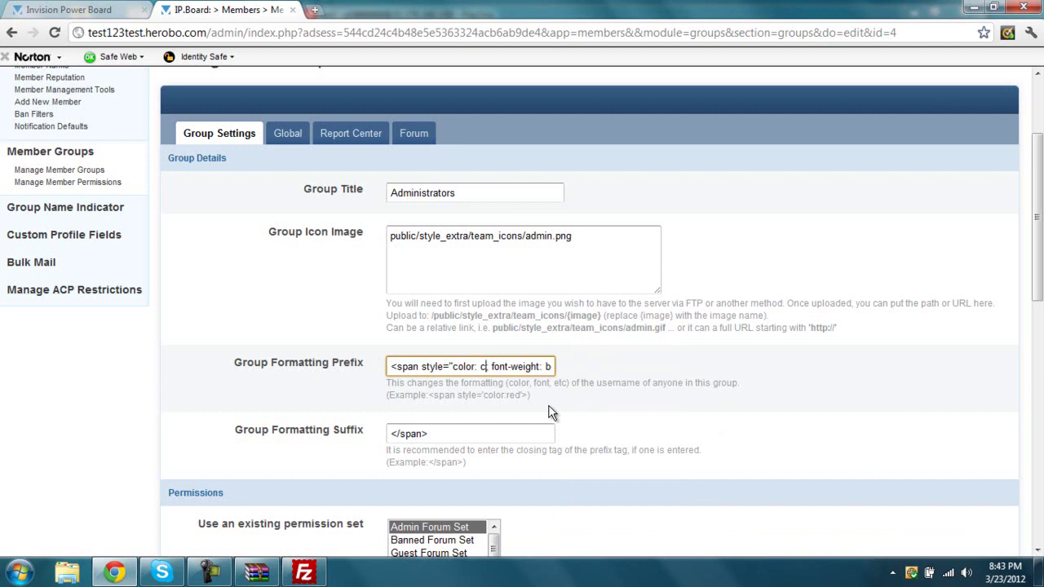
type("ryan")
key("BackSpace")
key("BackSpace")
key("BackSpace")
key("BackSpace")
type("red")
left_click(677, 424)
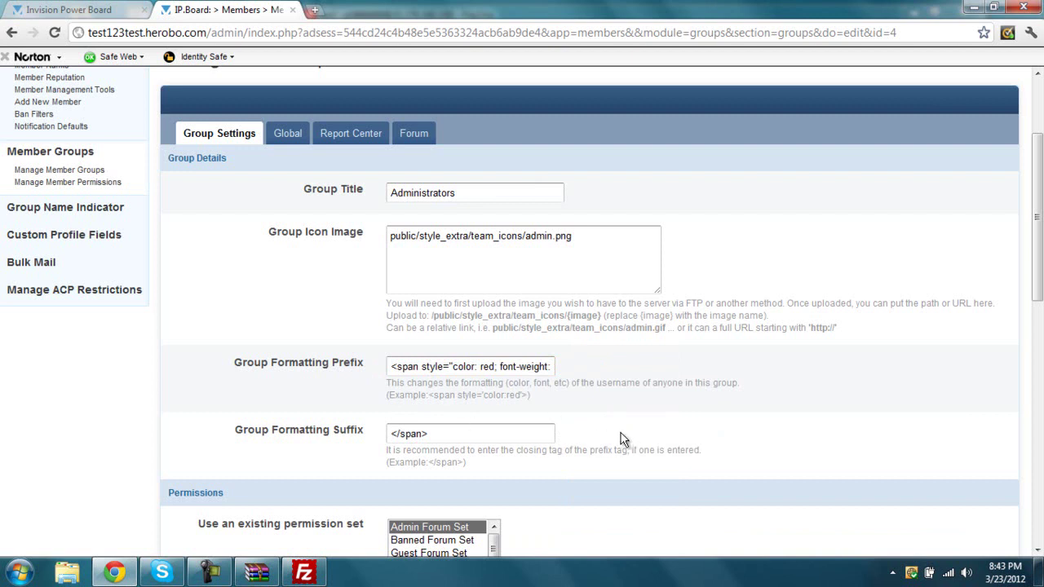
- Save the Administrators group edit and dismiss the confirmation
scroll(624, 436, "down", 8)
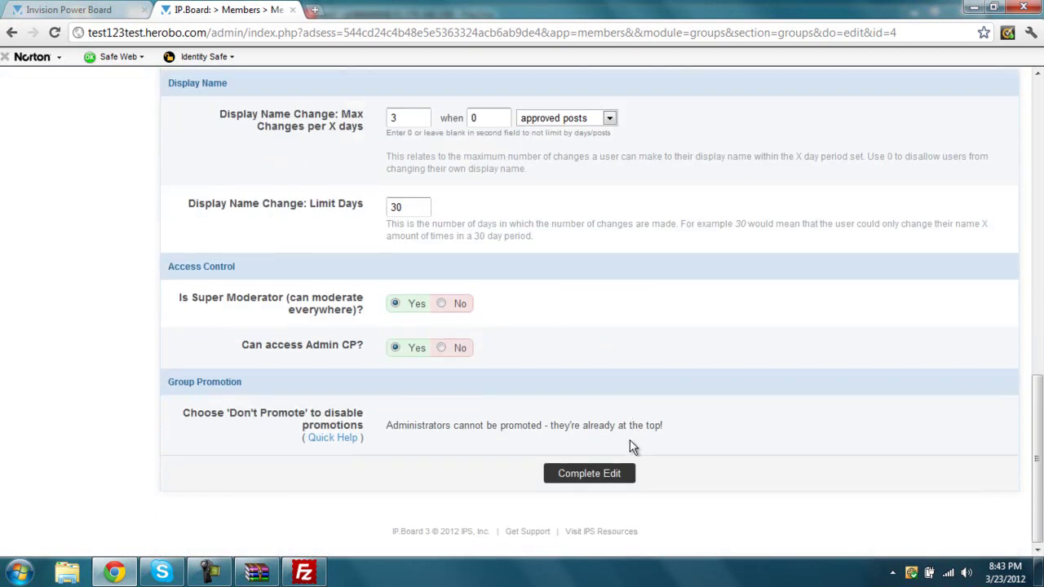
left_click(611, 479)
left_click(541, 355)
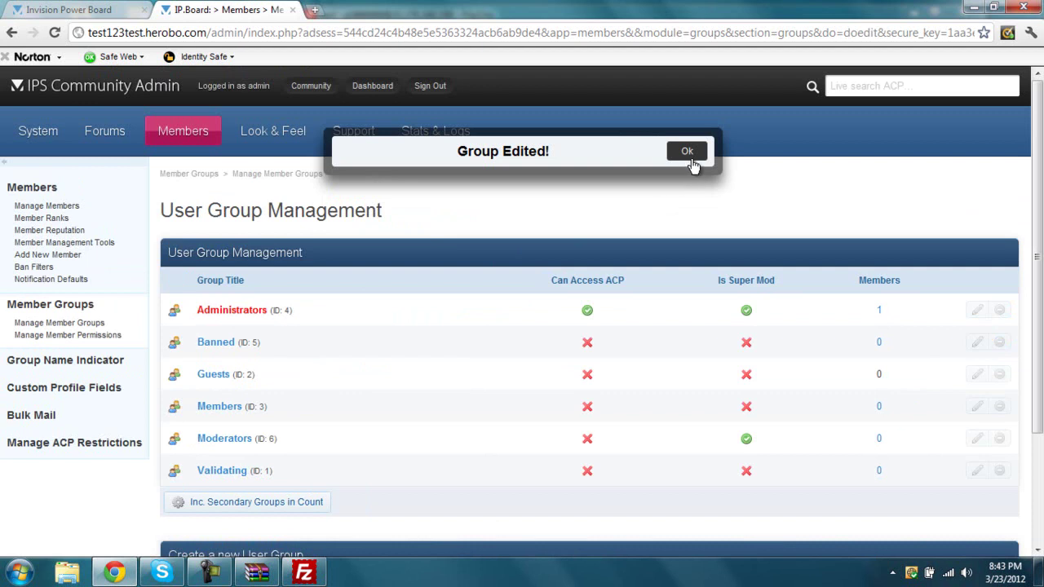
left_click(693, 160)
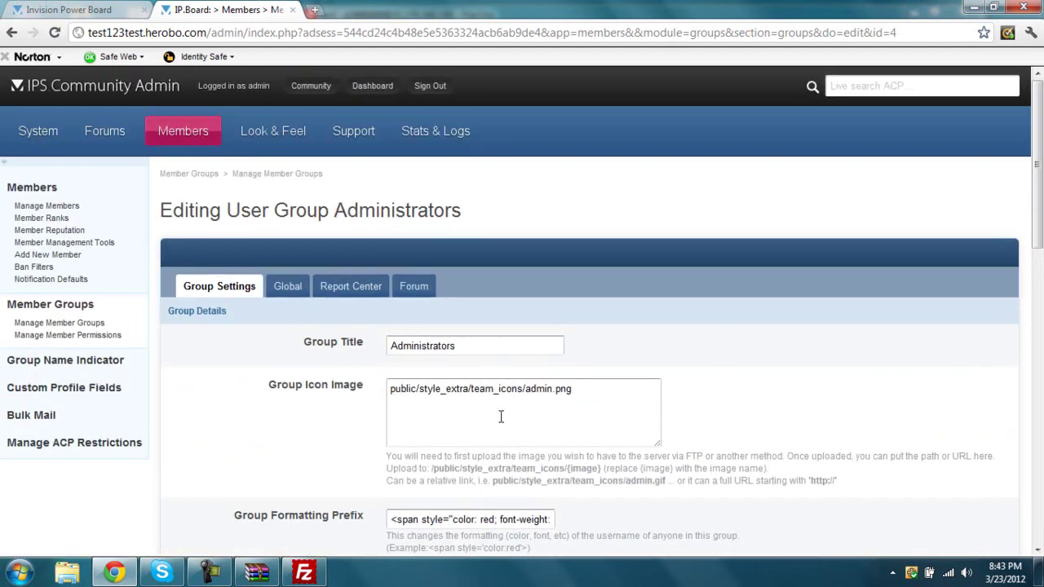
- Set the text-shadow colour at the end of the Administrators formatting prefix to red
double_click(514, 515)
left_click_drag(514, 515, 574, 512)
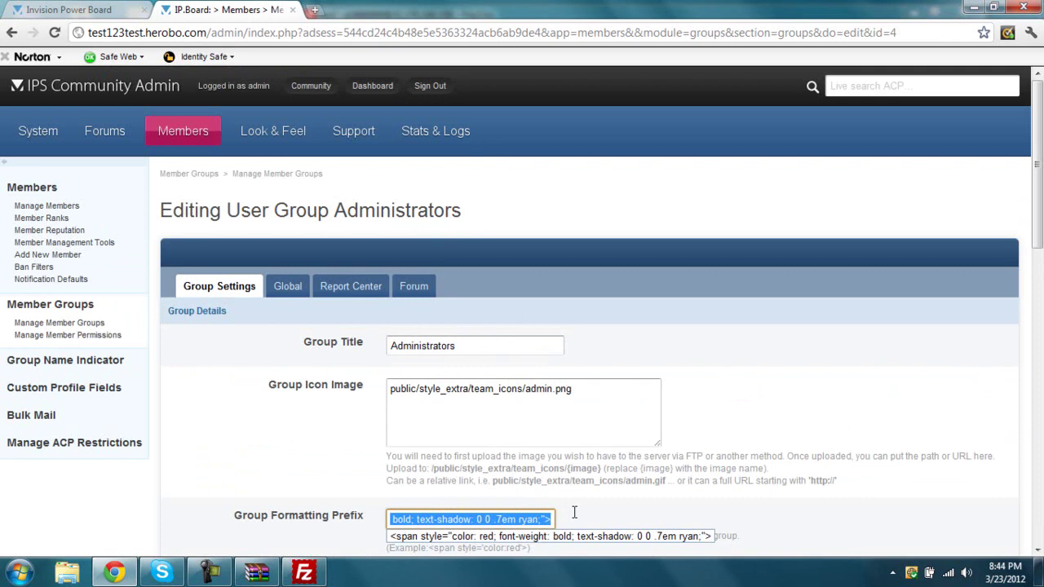
left_click(535, 521)
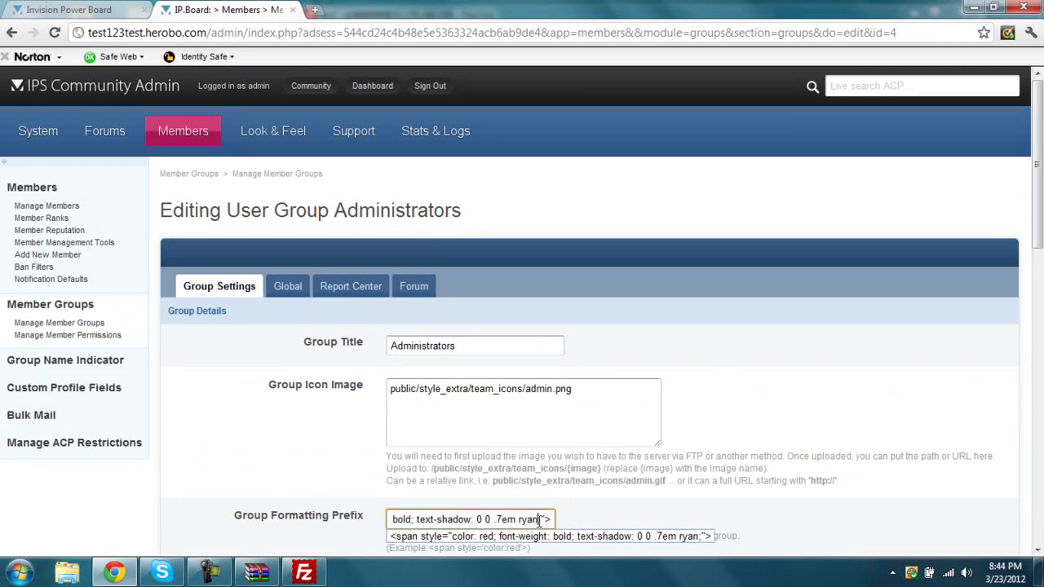
key("BackSpace")
key("BackSpace")
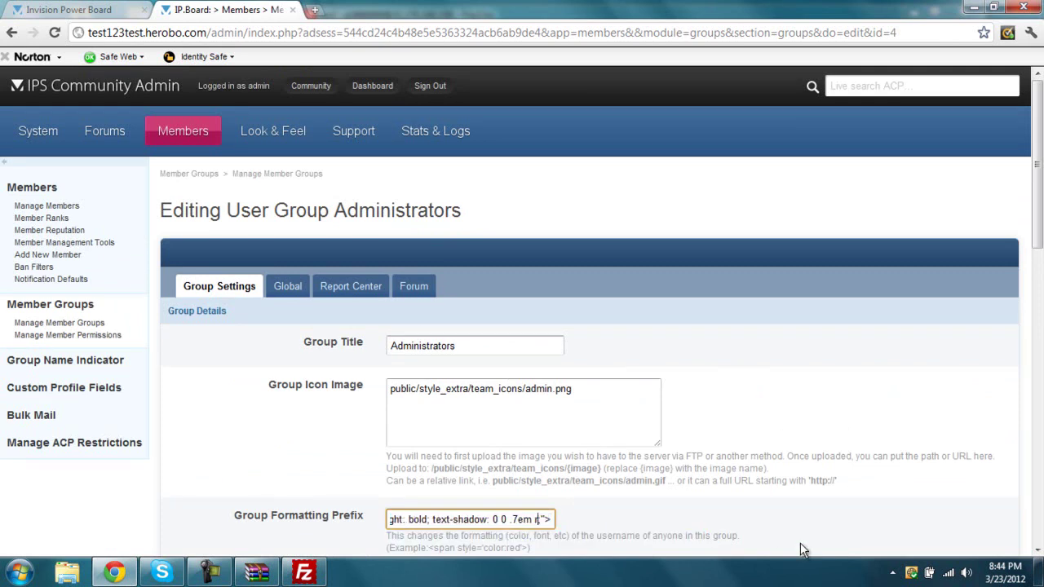
key("BackSpace")
type("ed")
left_click_drag(800, 542, 803, 551)
- Save the corrected Administrators group and check its formatting in the group list on the forum index
scroll(807, 545, "down", 3)
scroll(807, 538, "down", 2)
left_click(729, 333)
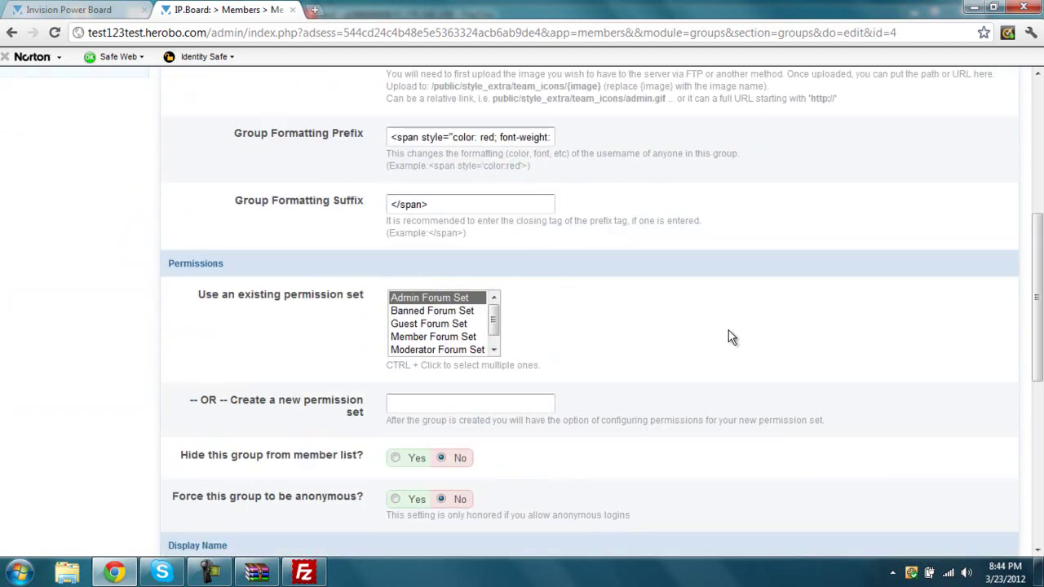
scroll(730, 334, "up", 1)
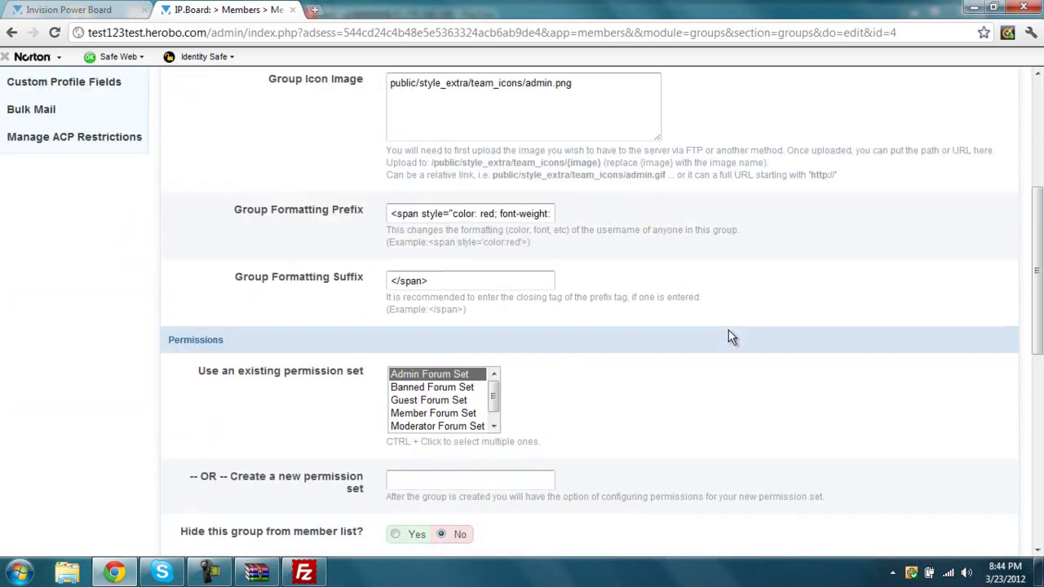
scroll(728, 338, "down", 7)
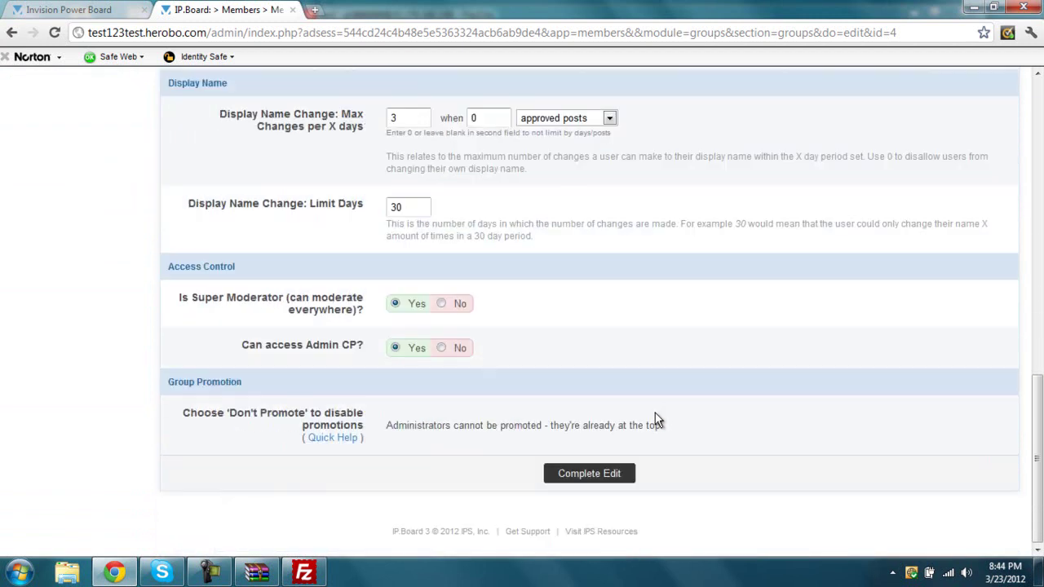
left_click(592, 463)
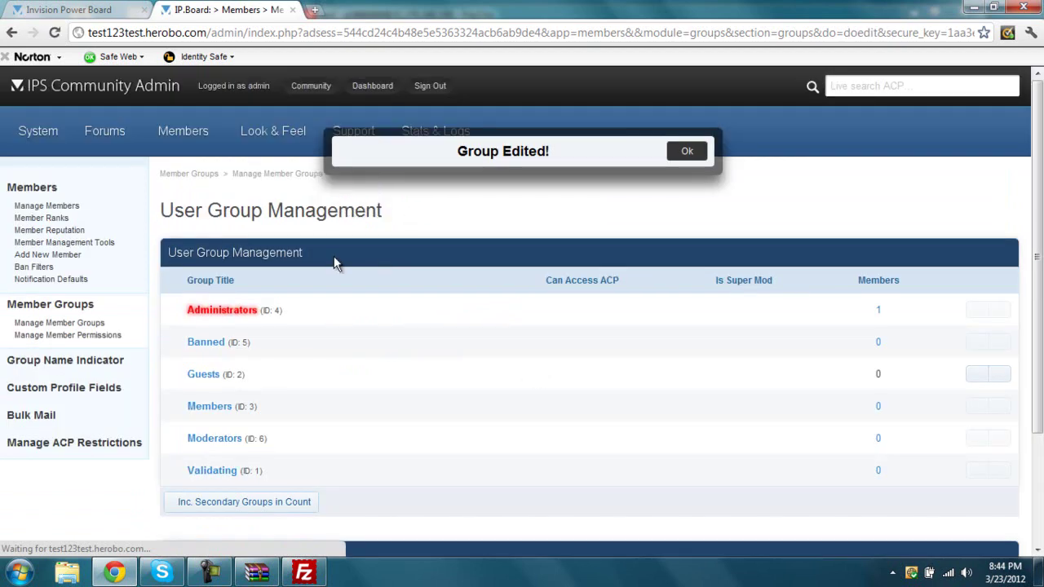
left_click(68, 10)
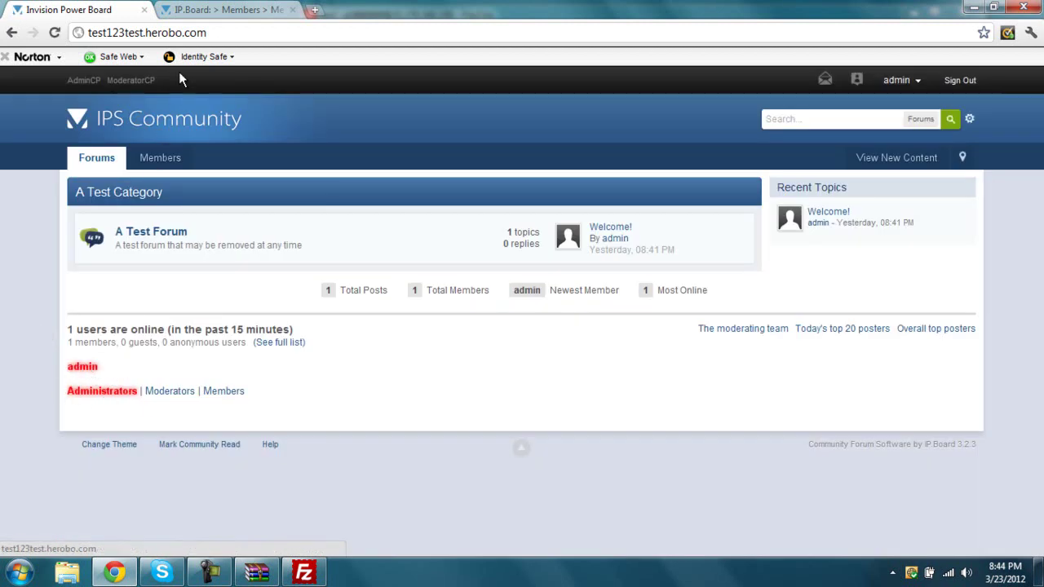
left_click(210, 9)
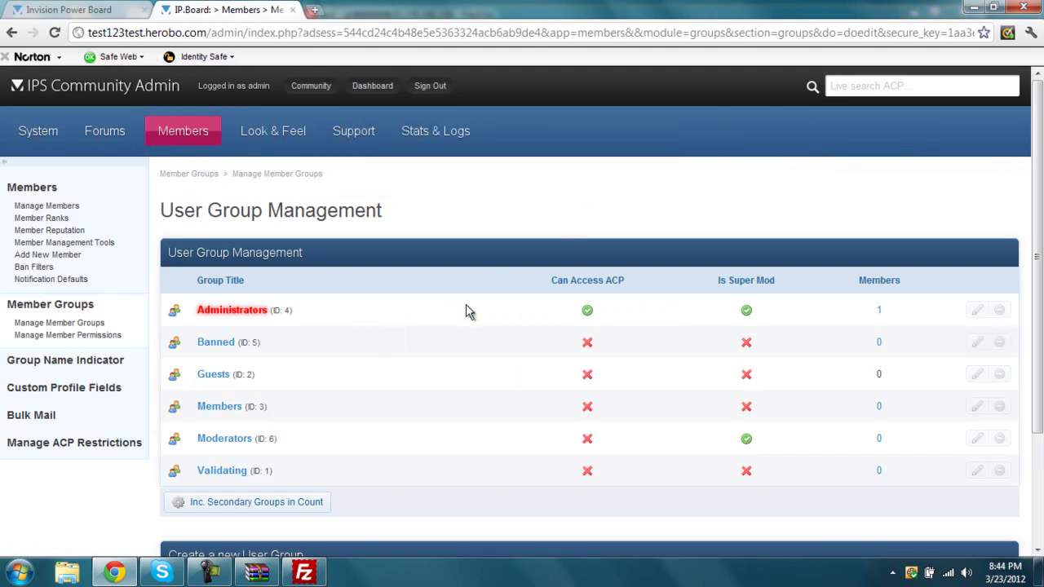